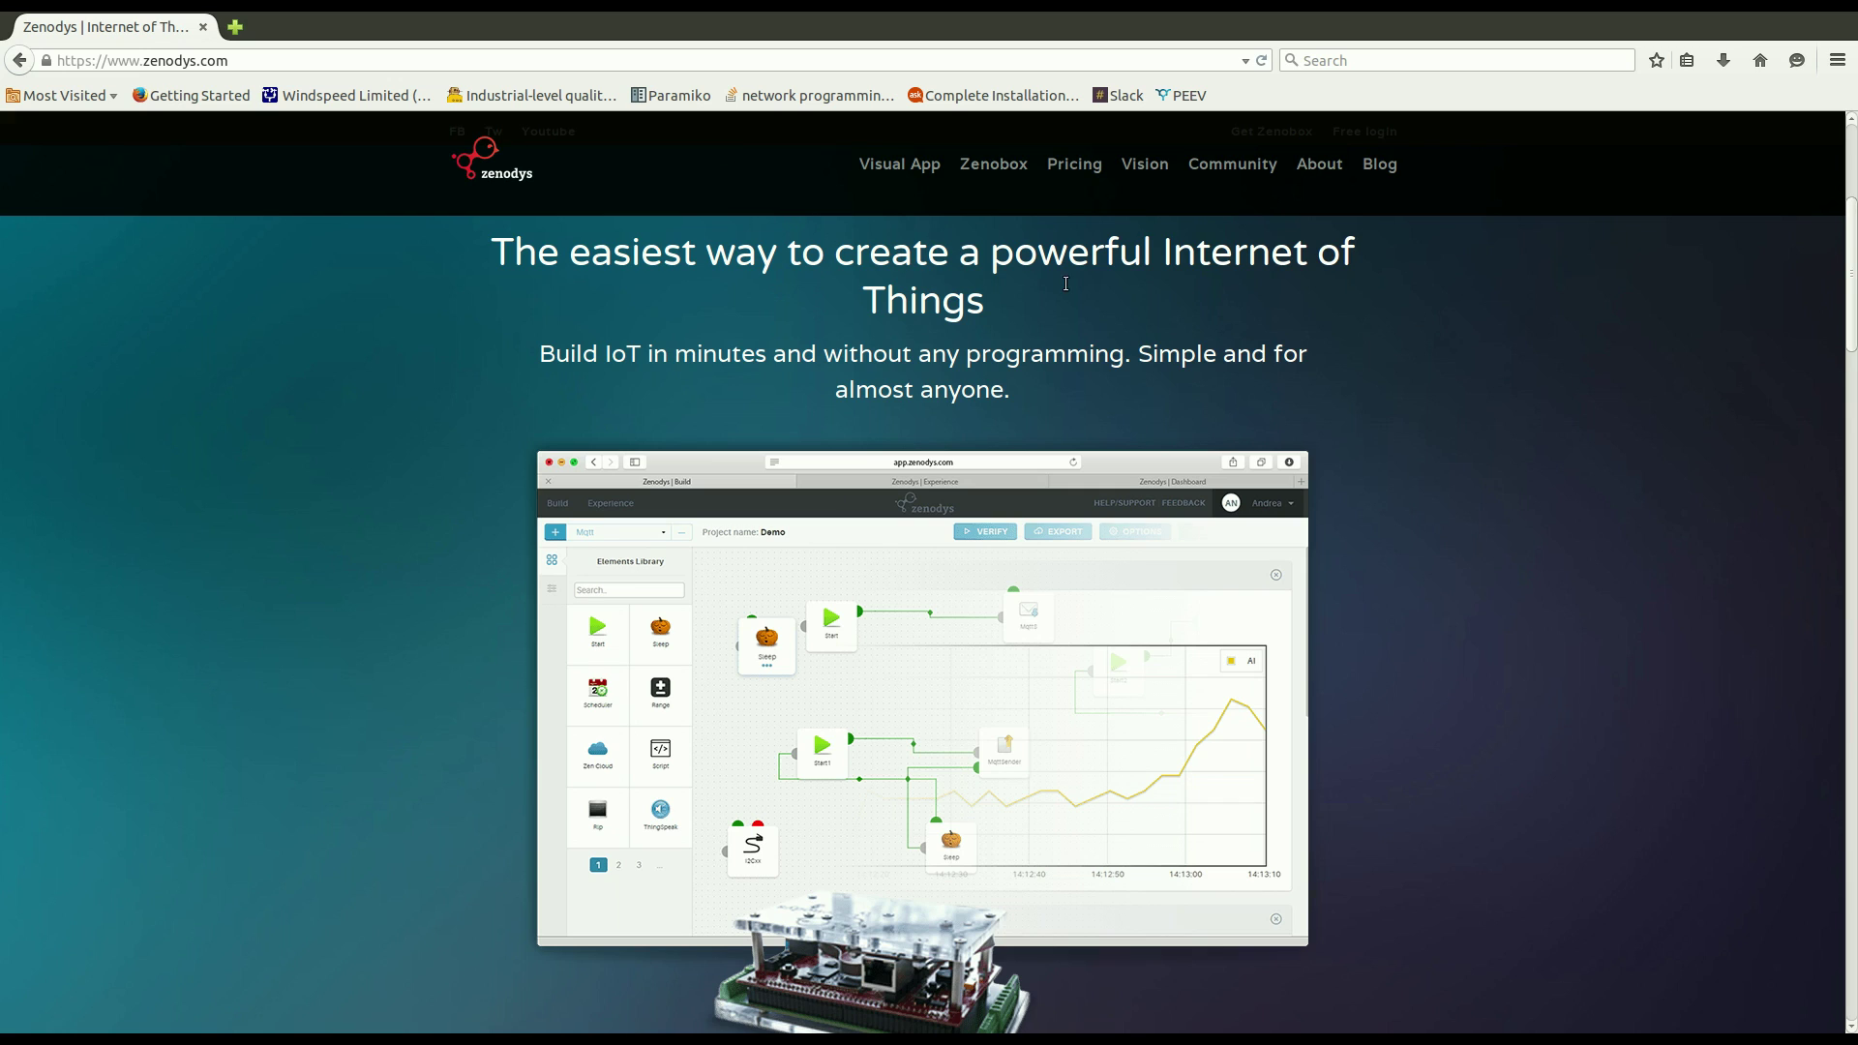
# Open the Visual App product page and scroll down to its Use Visual App section.
pyautogui.click(910, 200)
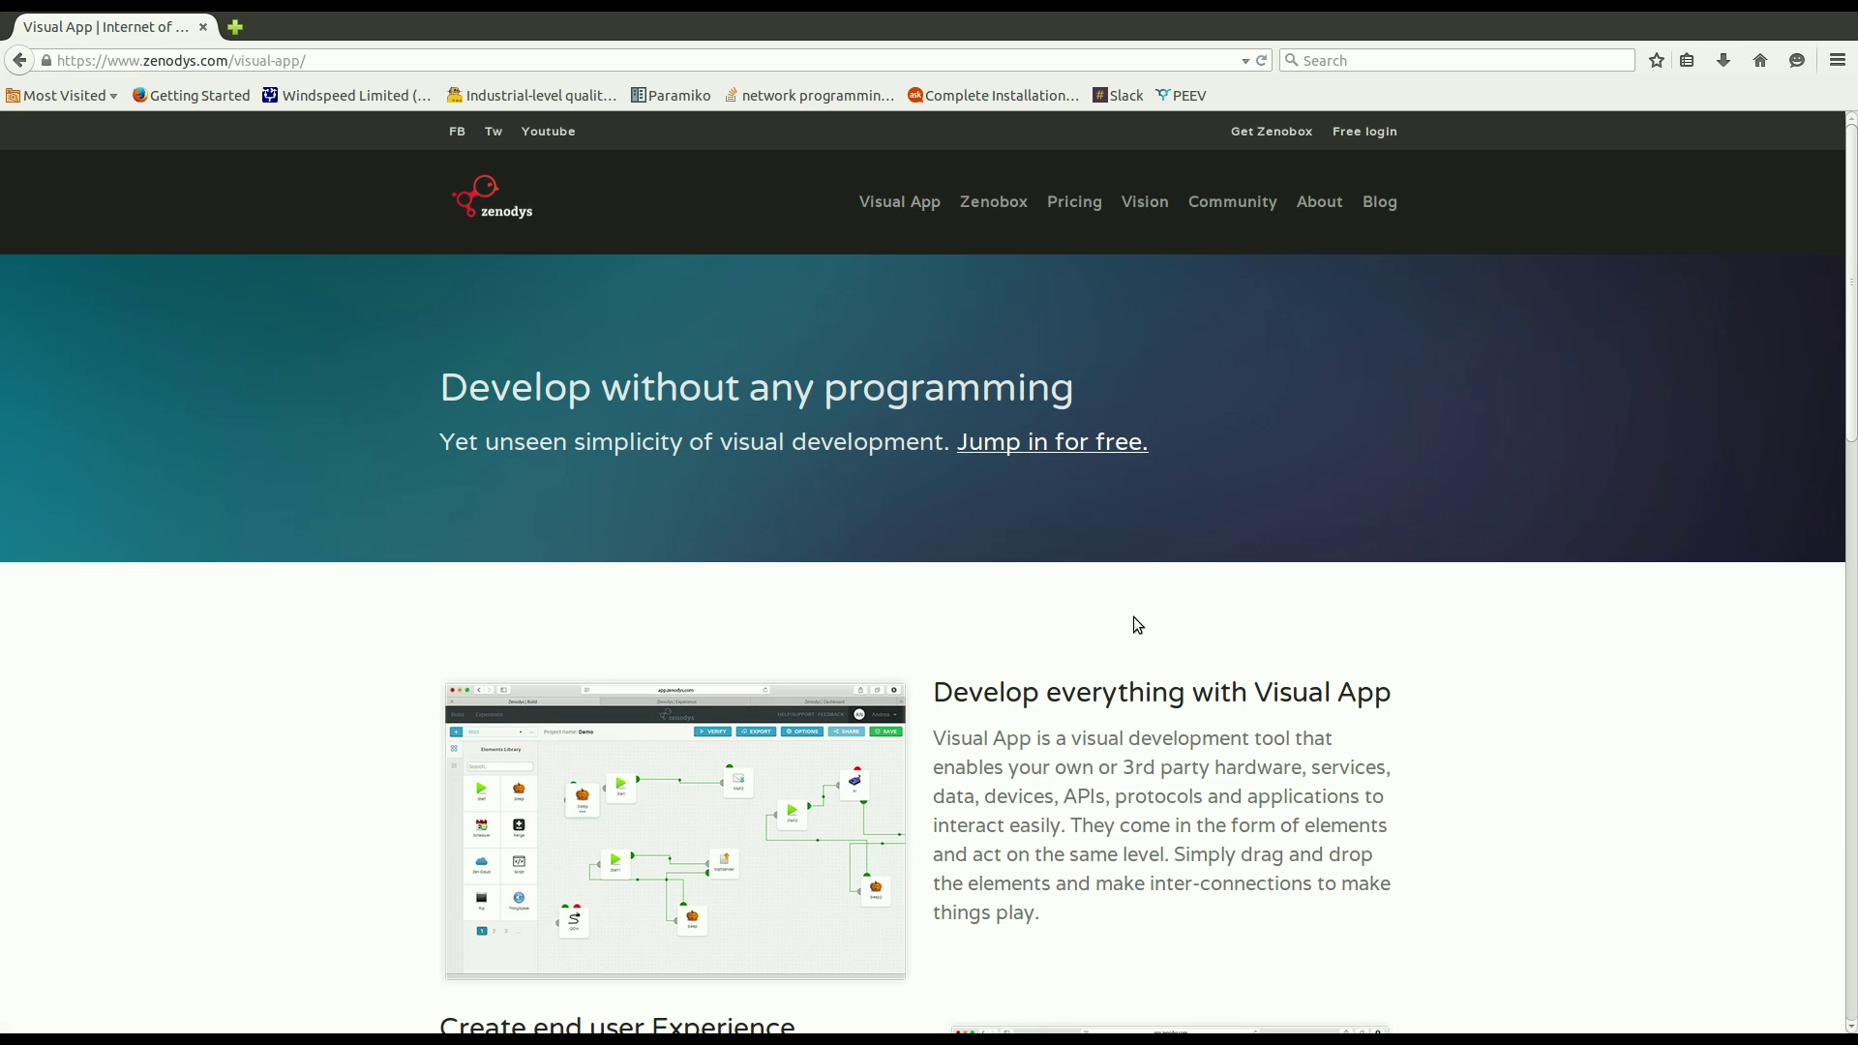
pyautogui.scroll(-15, 1139, 609)
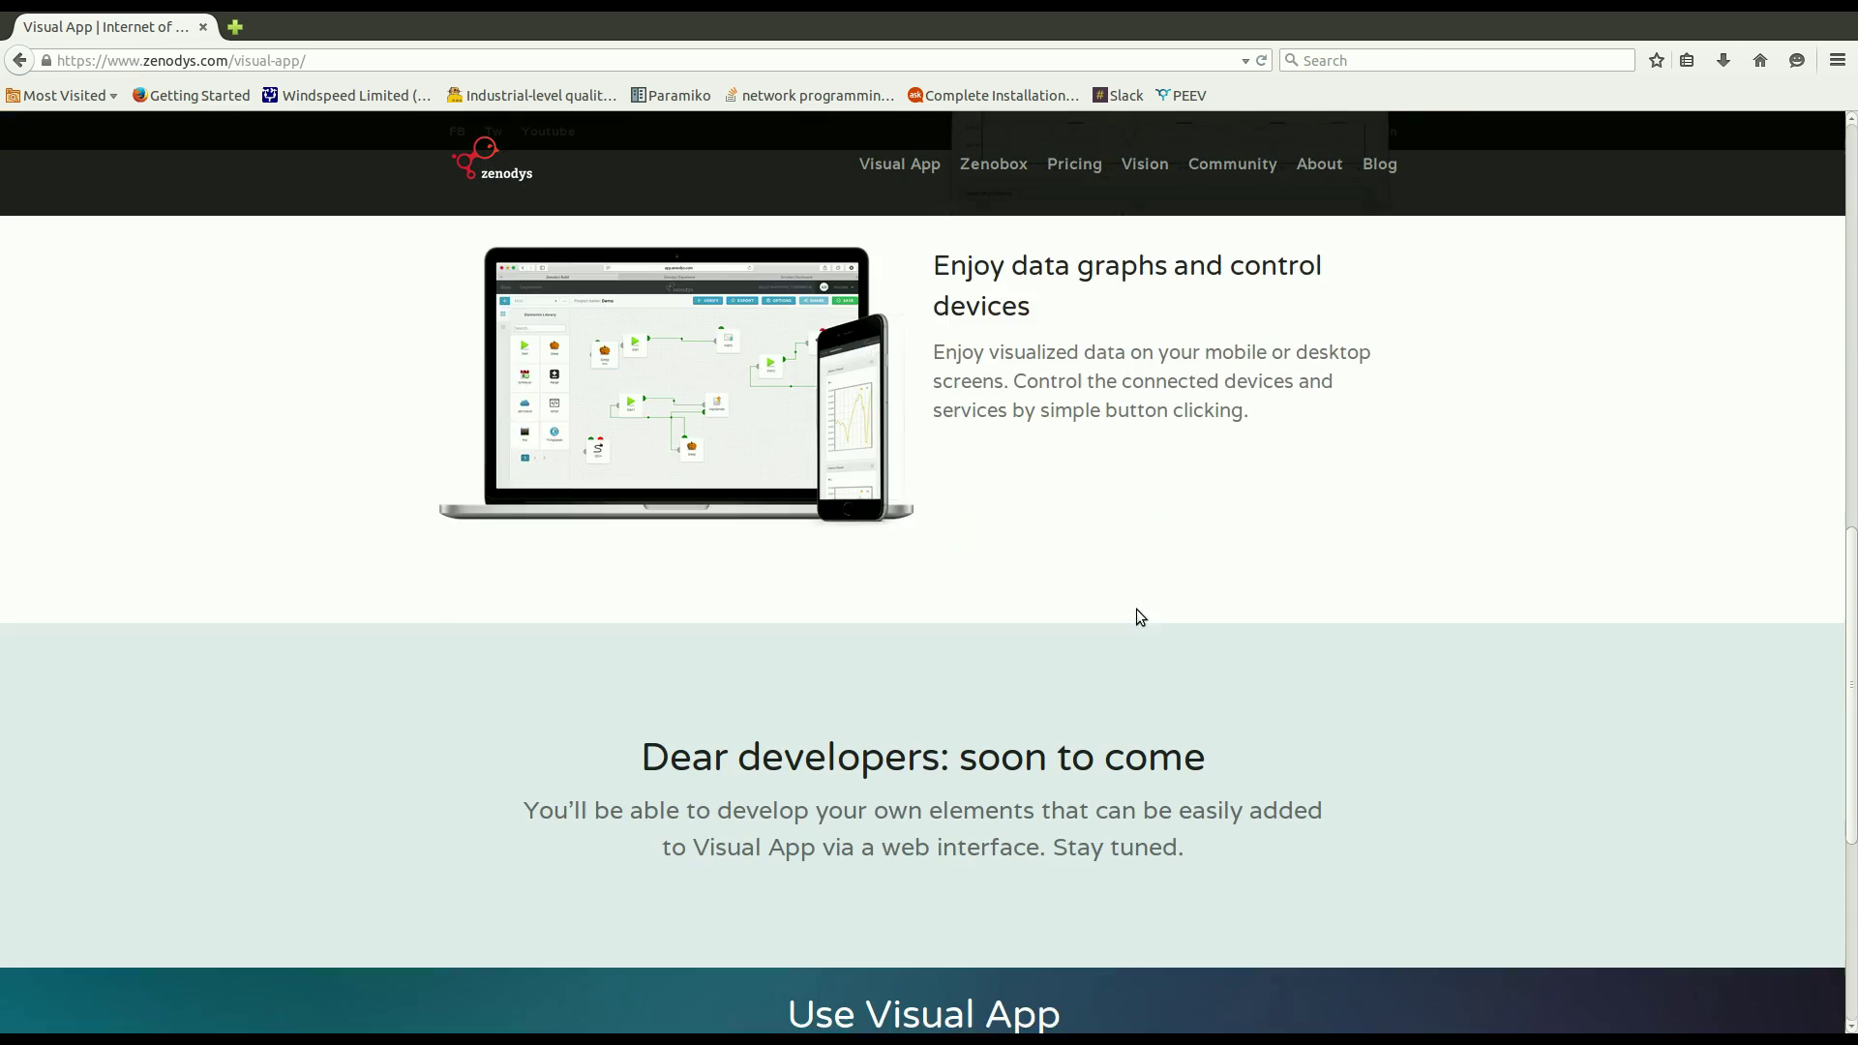
pyautogui.scroll(-2, 1139, 612)
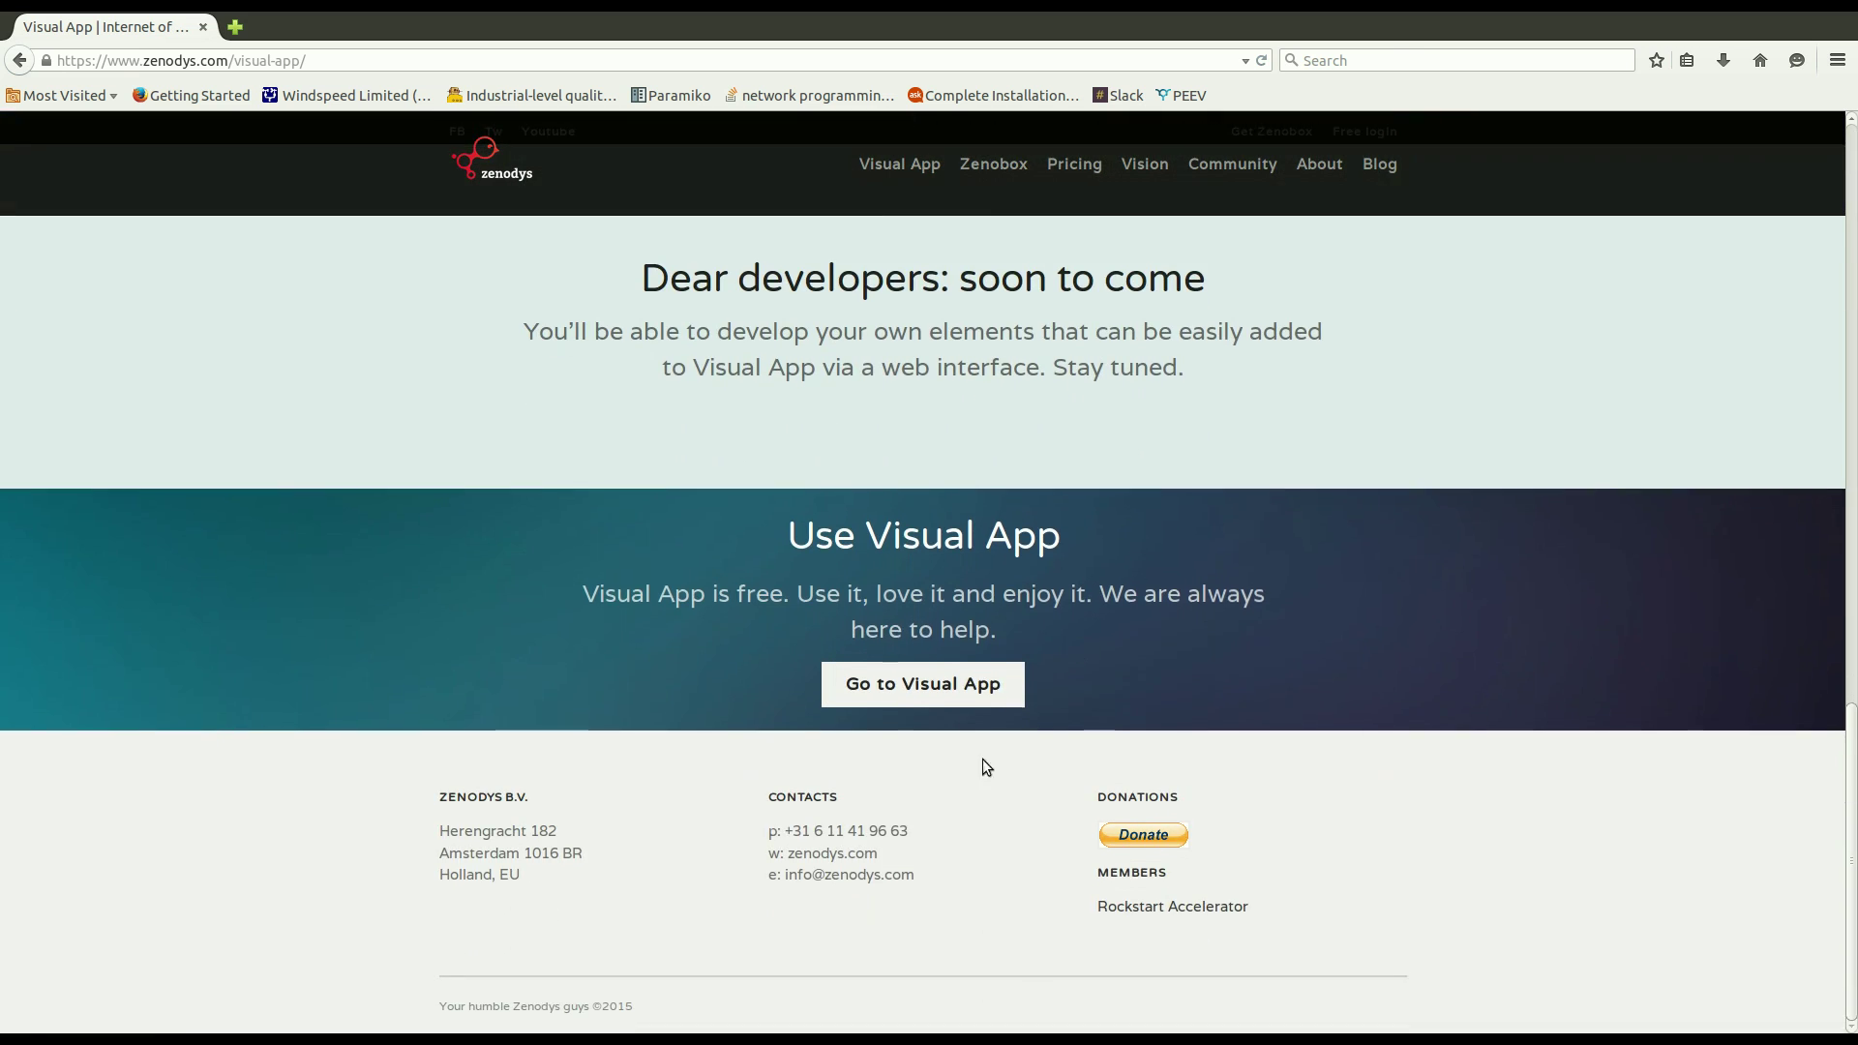
# Go to the Visual App sign-in page, look over the sign-up form, and return to login.
pyautogui.click(912, 711)
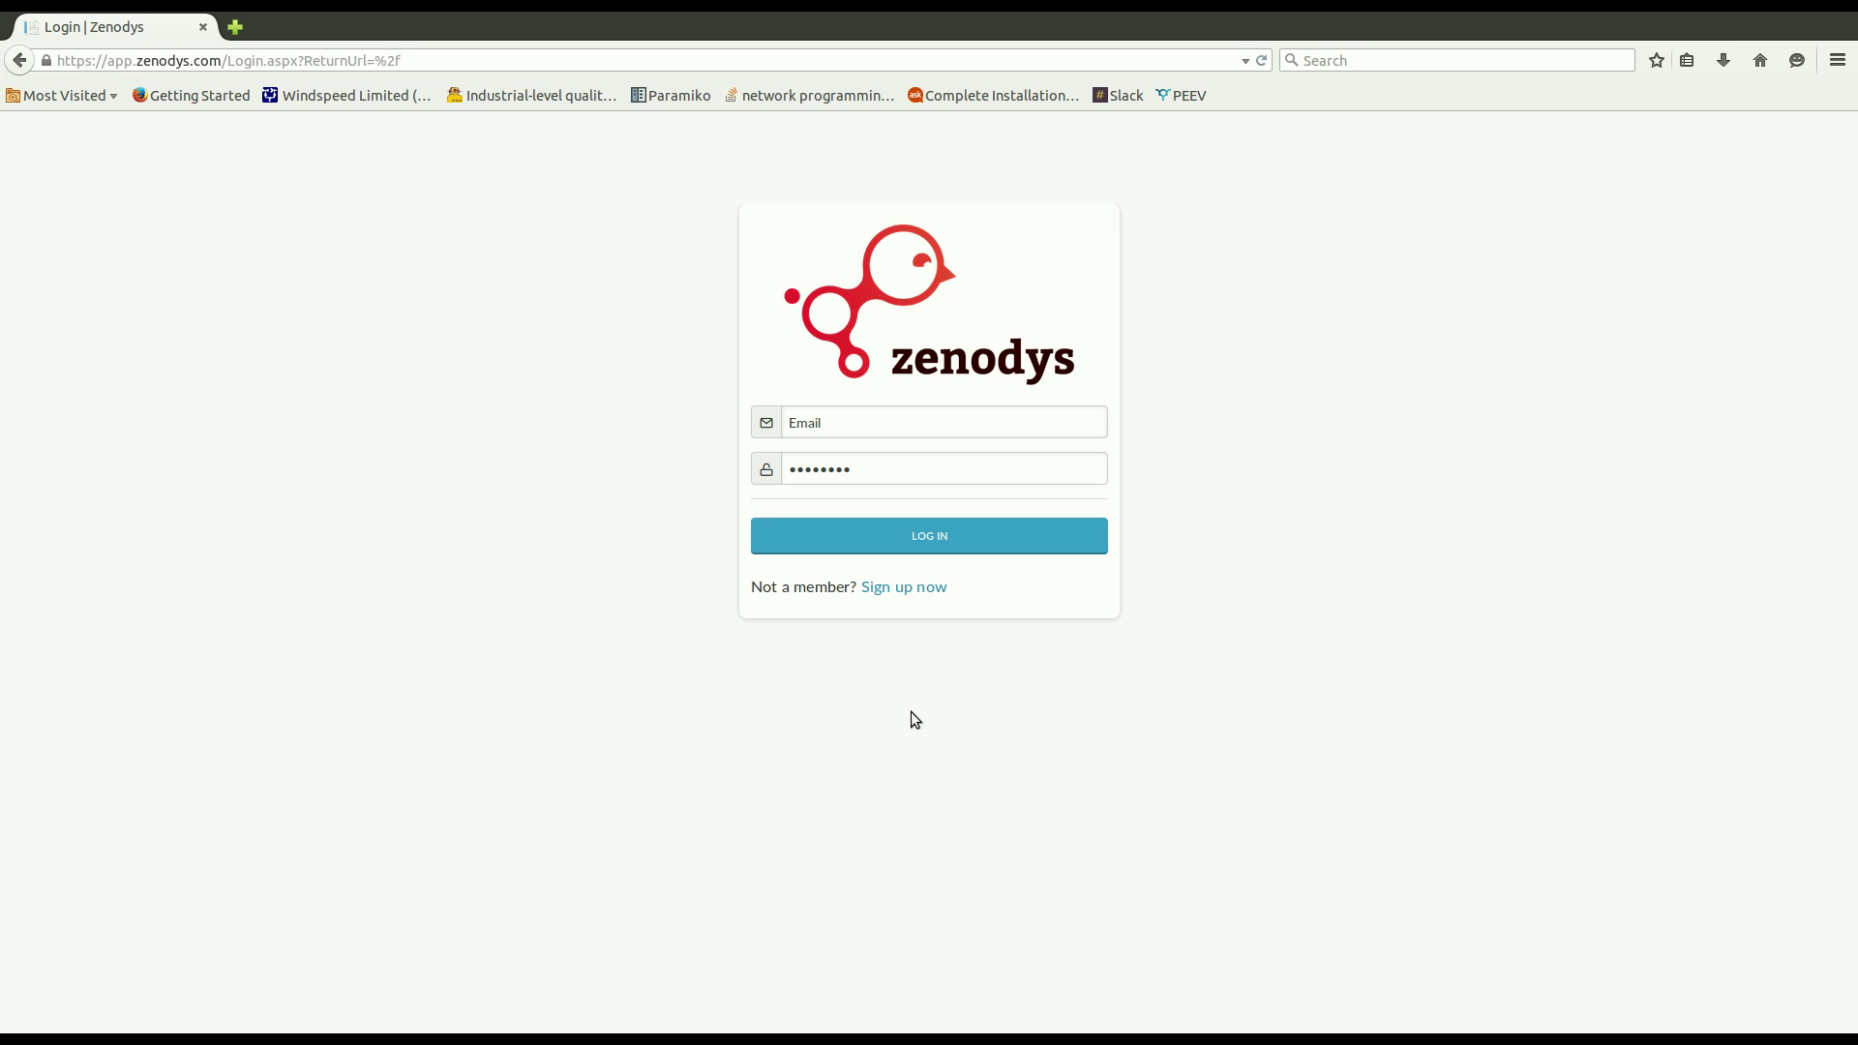
pyautogui.click(904, 615)
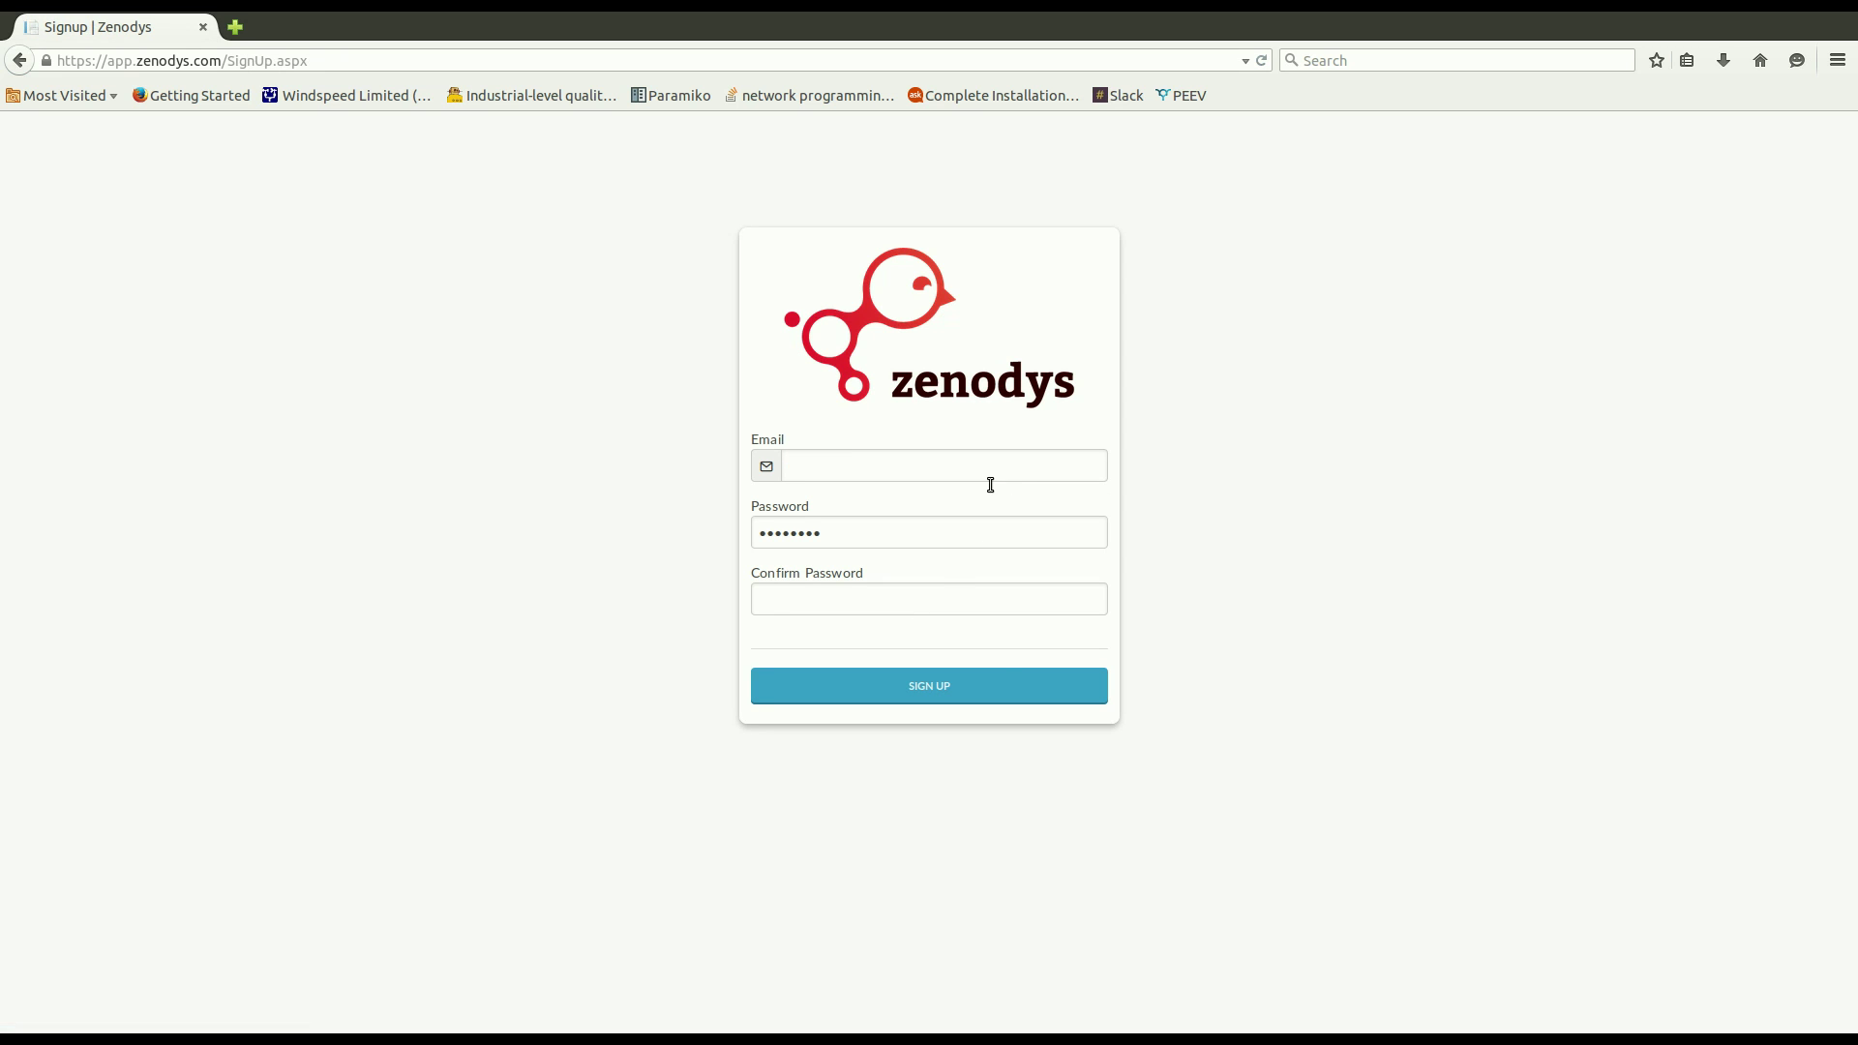
pyautogui.click(1004, 689)
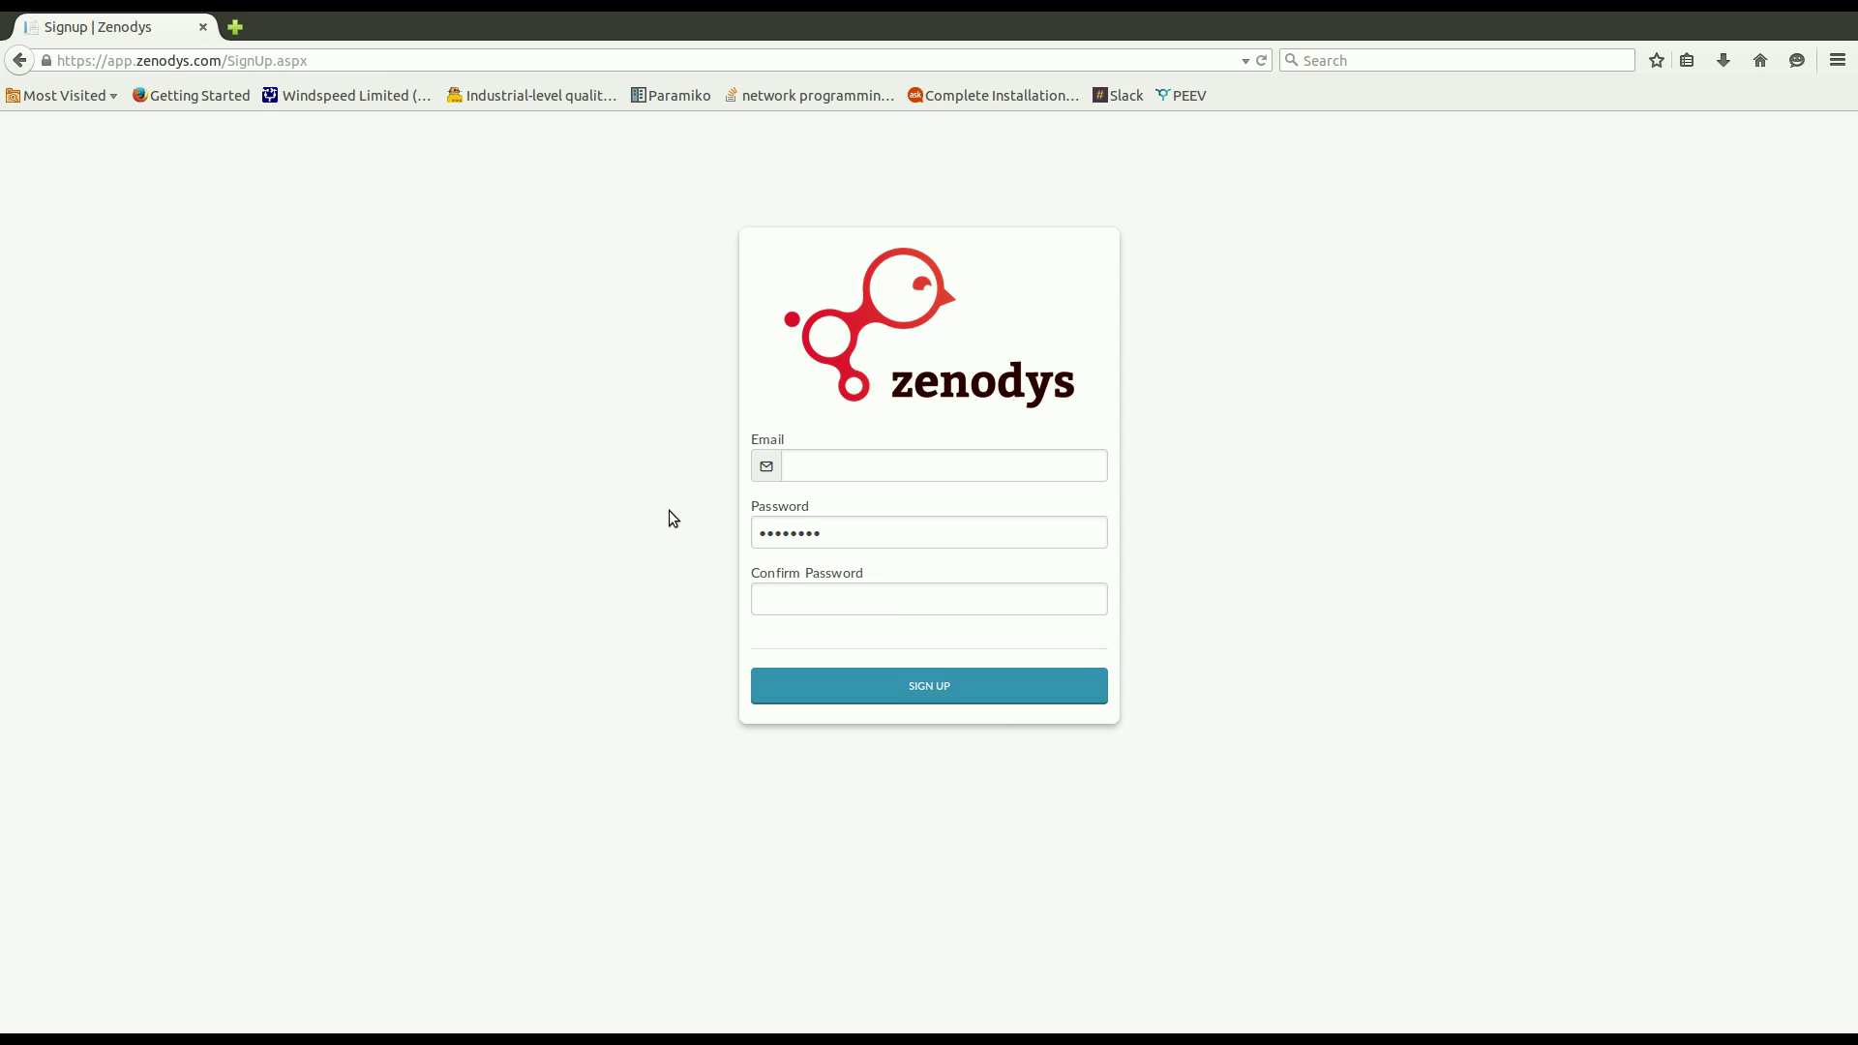
pyautogui.click(19, 60)
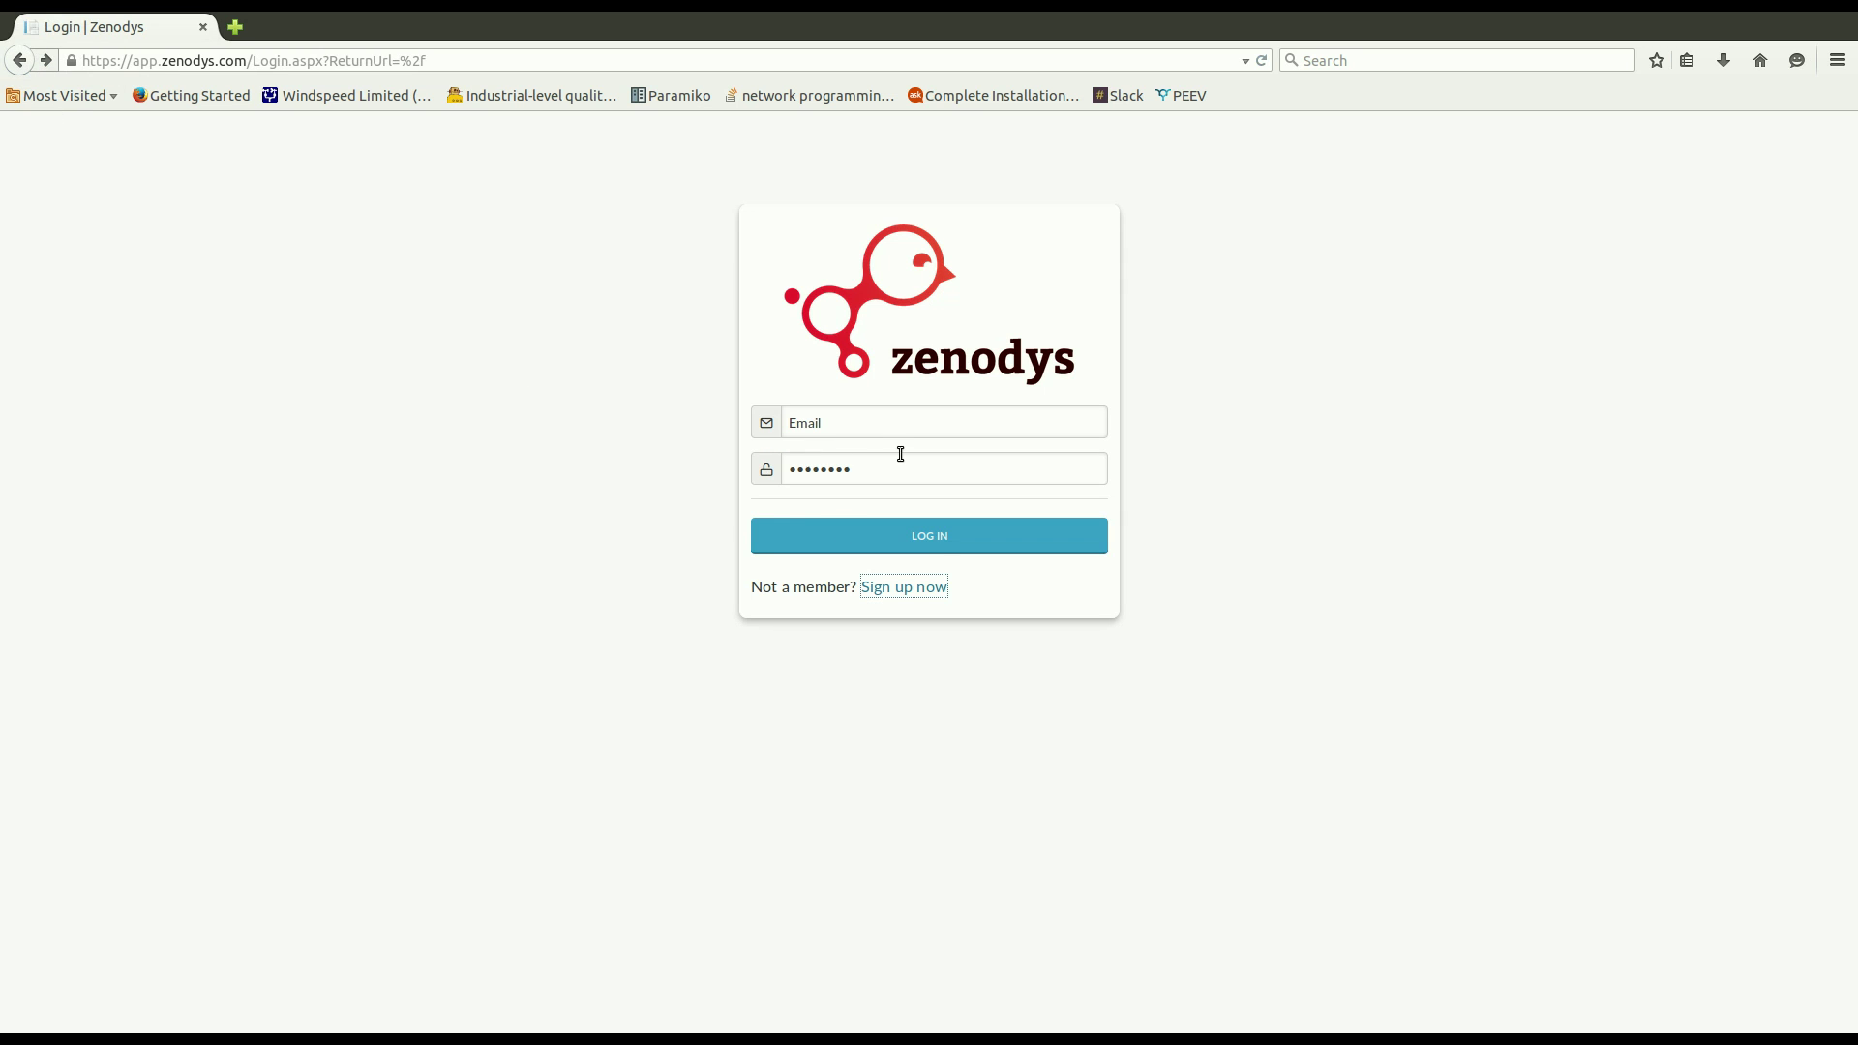
# Enter the account e-mail on the login form and move to the password field.
pyautogui.click(745, 434)
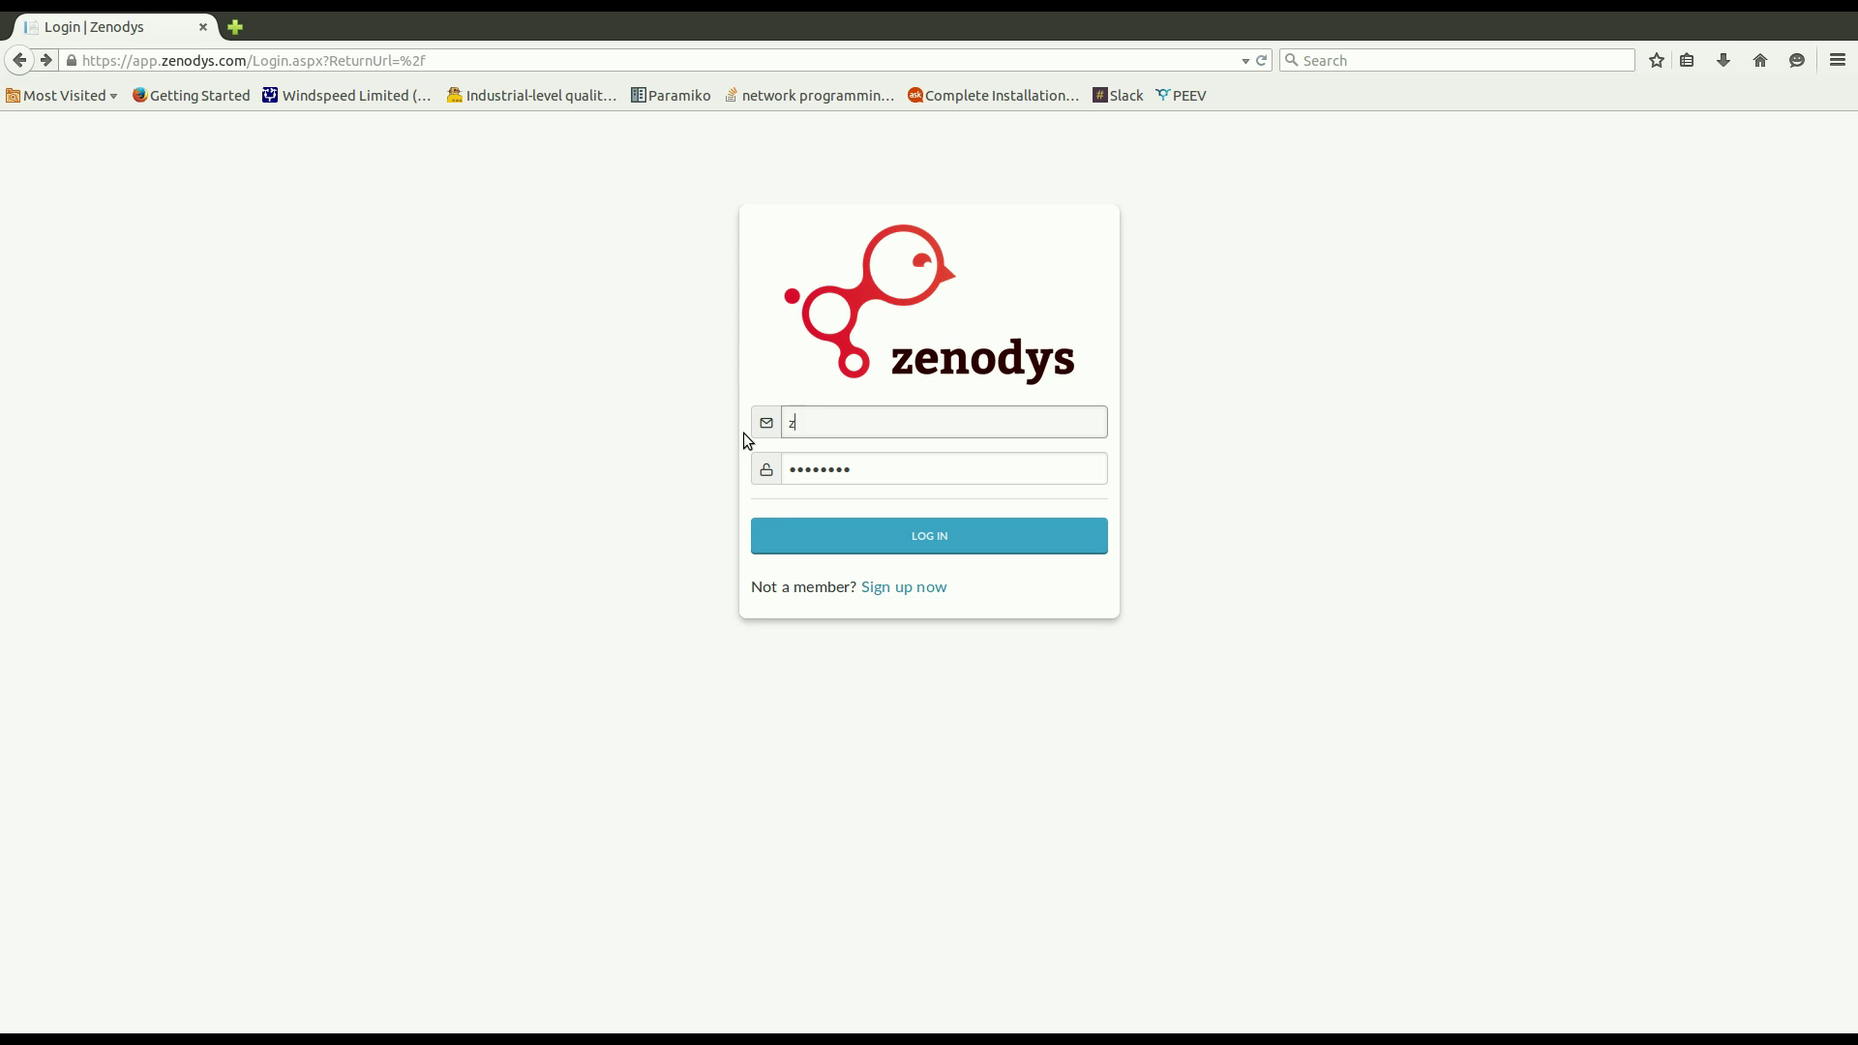
pyautogui.press('Tab')
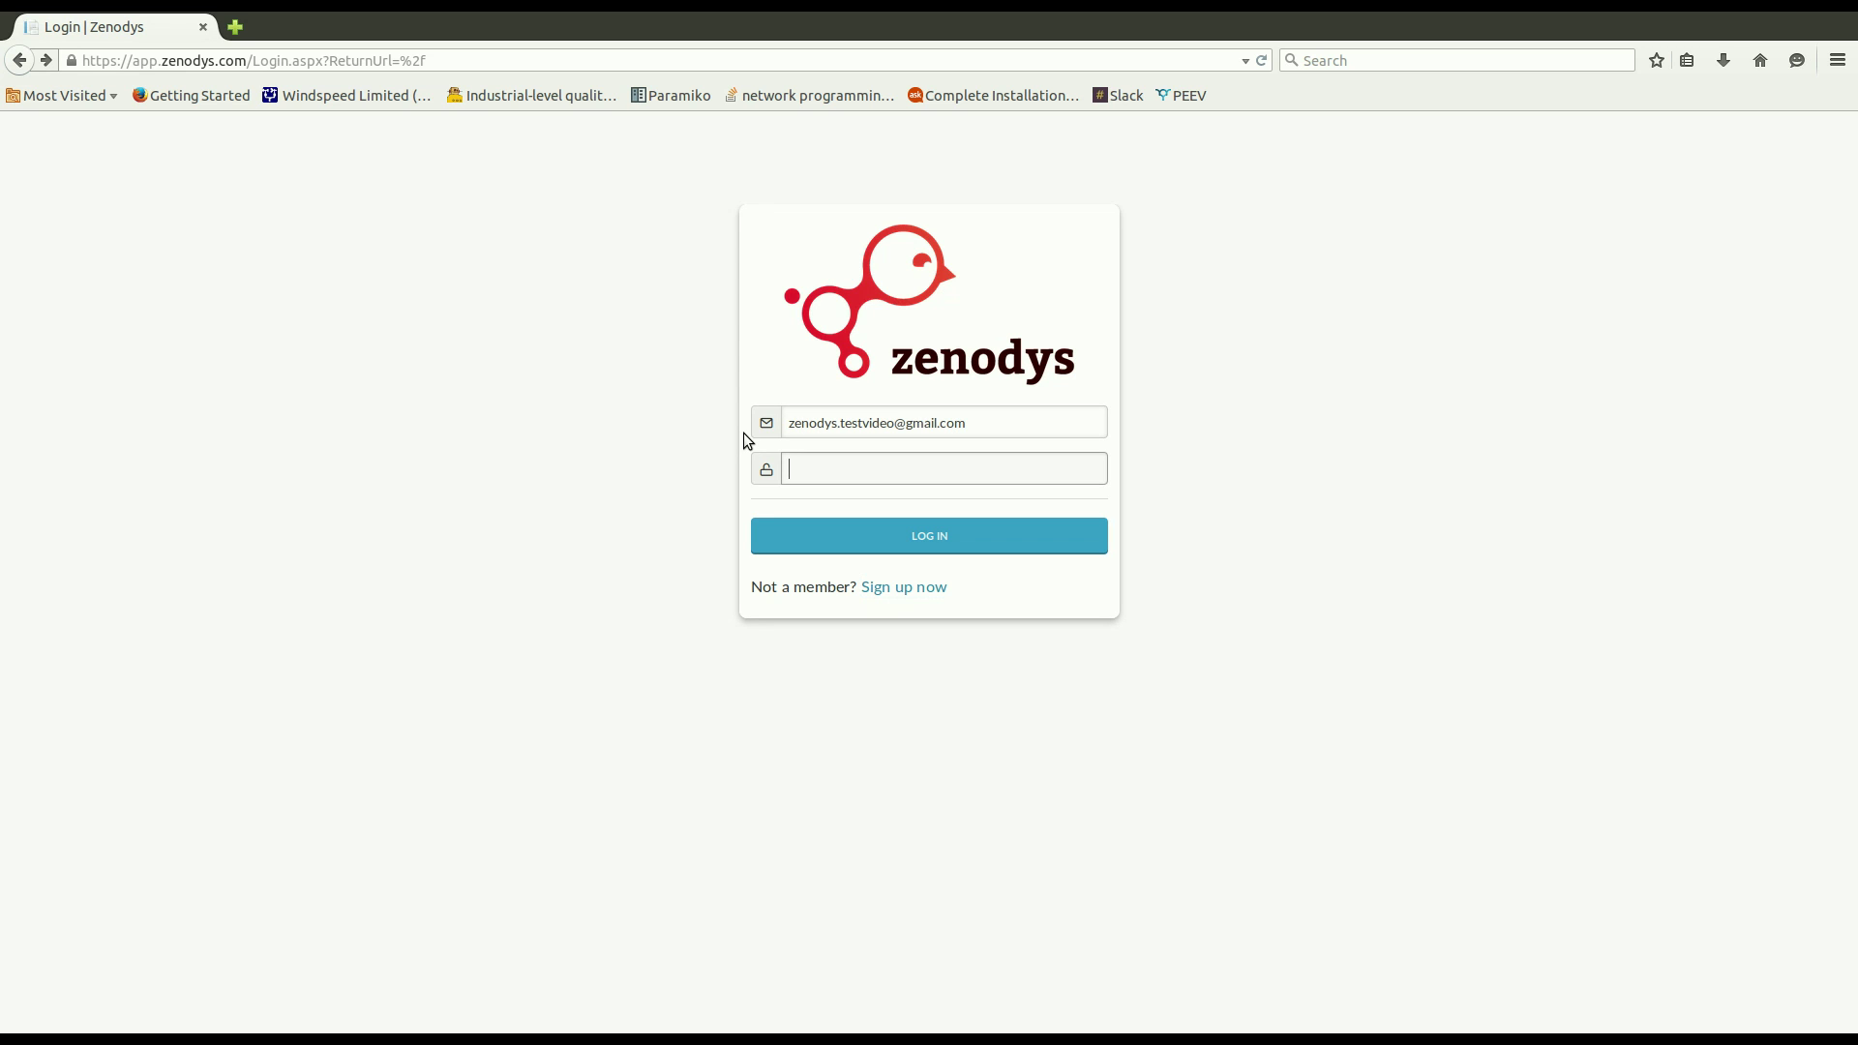
# Enter the account password, log in, and dismiss the start-up help dialog.
pyautogui.write('•••••')
pyautogui.click(964, 566)
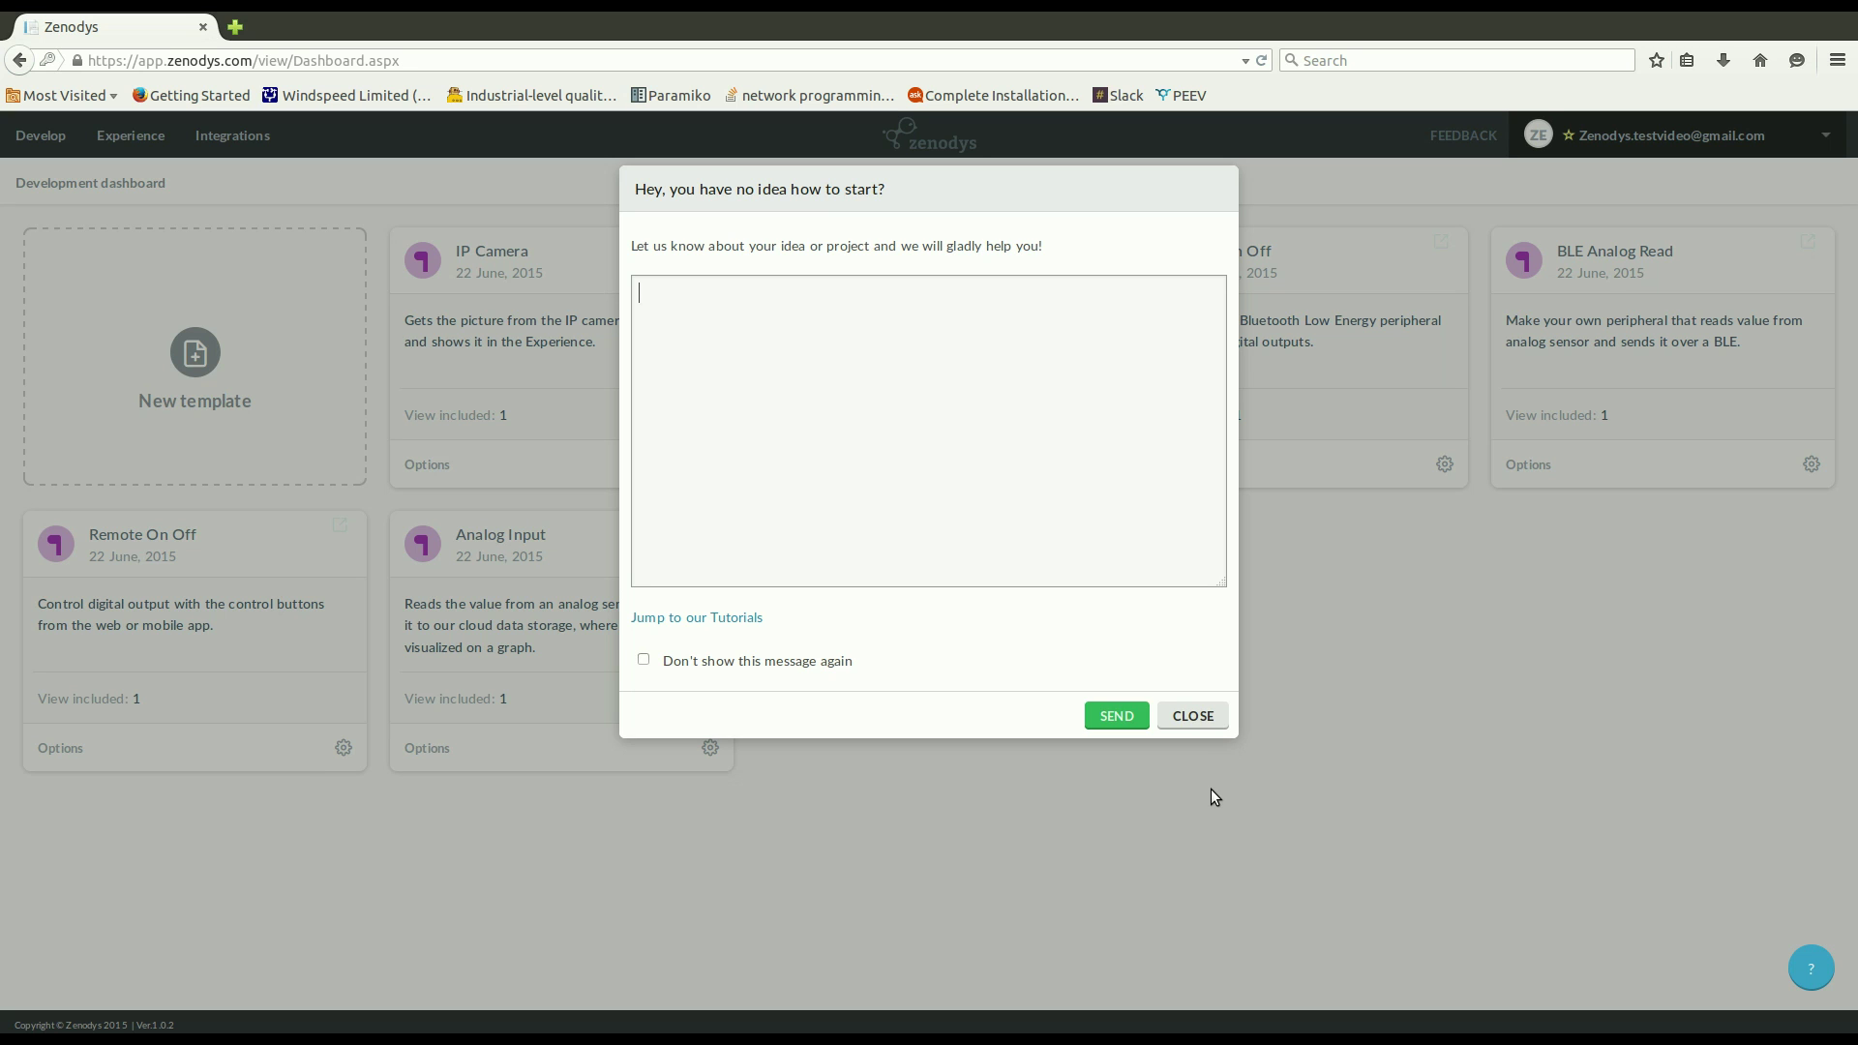
pyautogui.click(1196, 718)
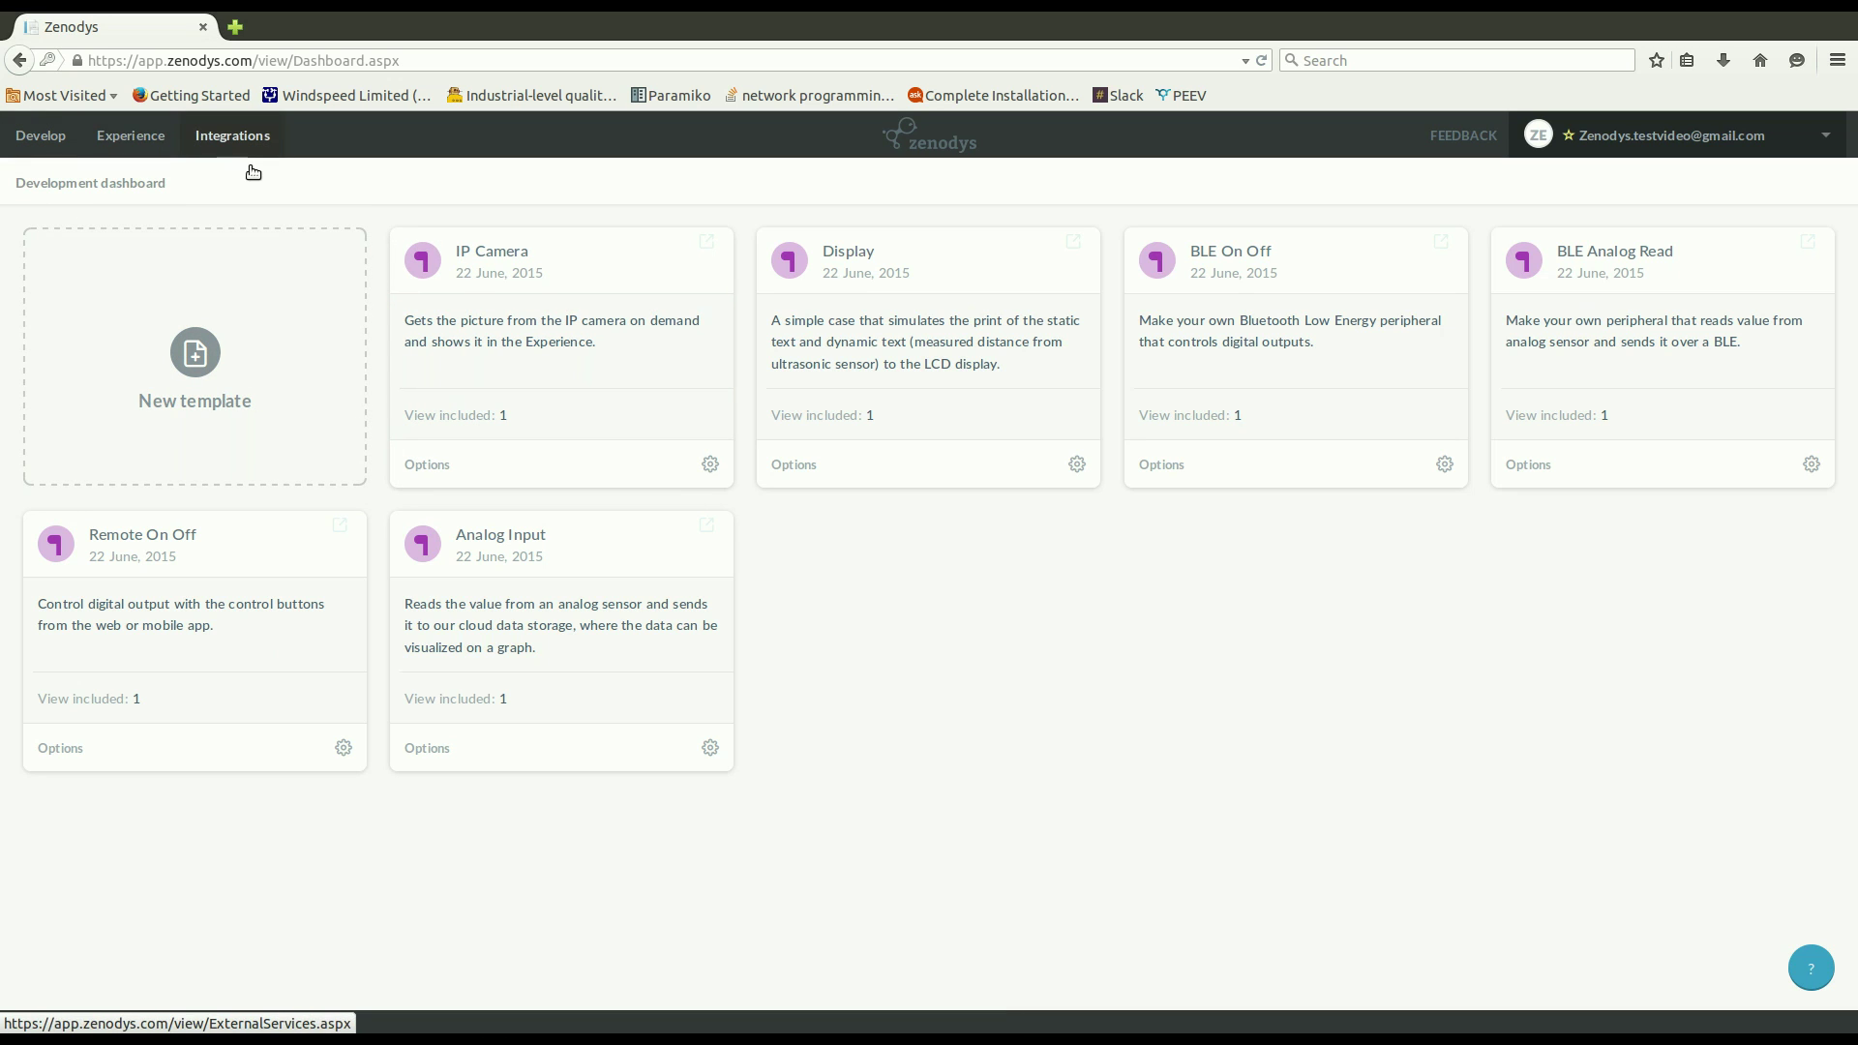
pyautogui.click(32, 164)
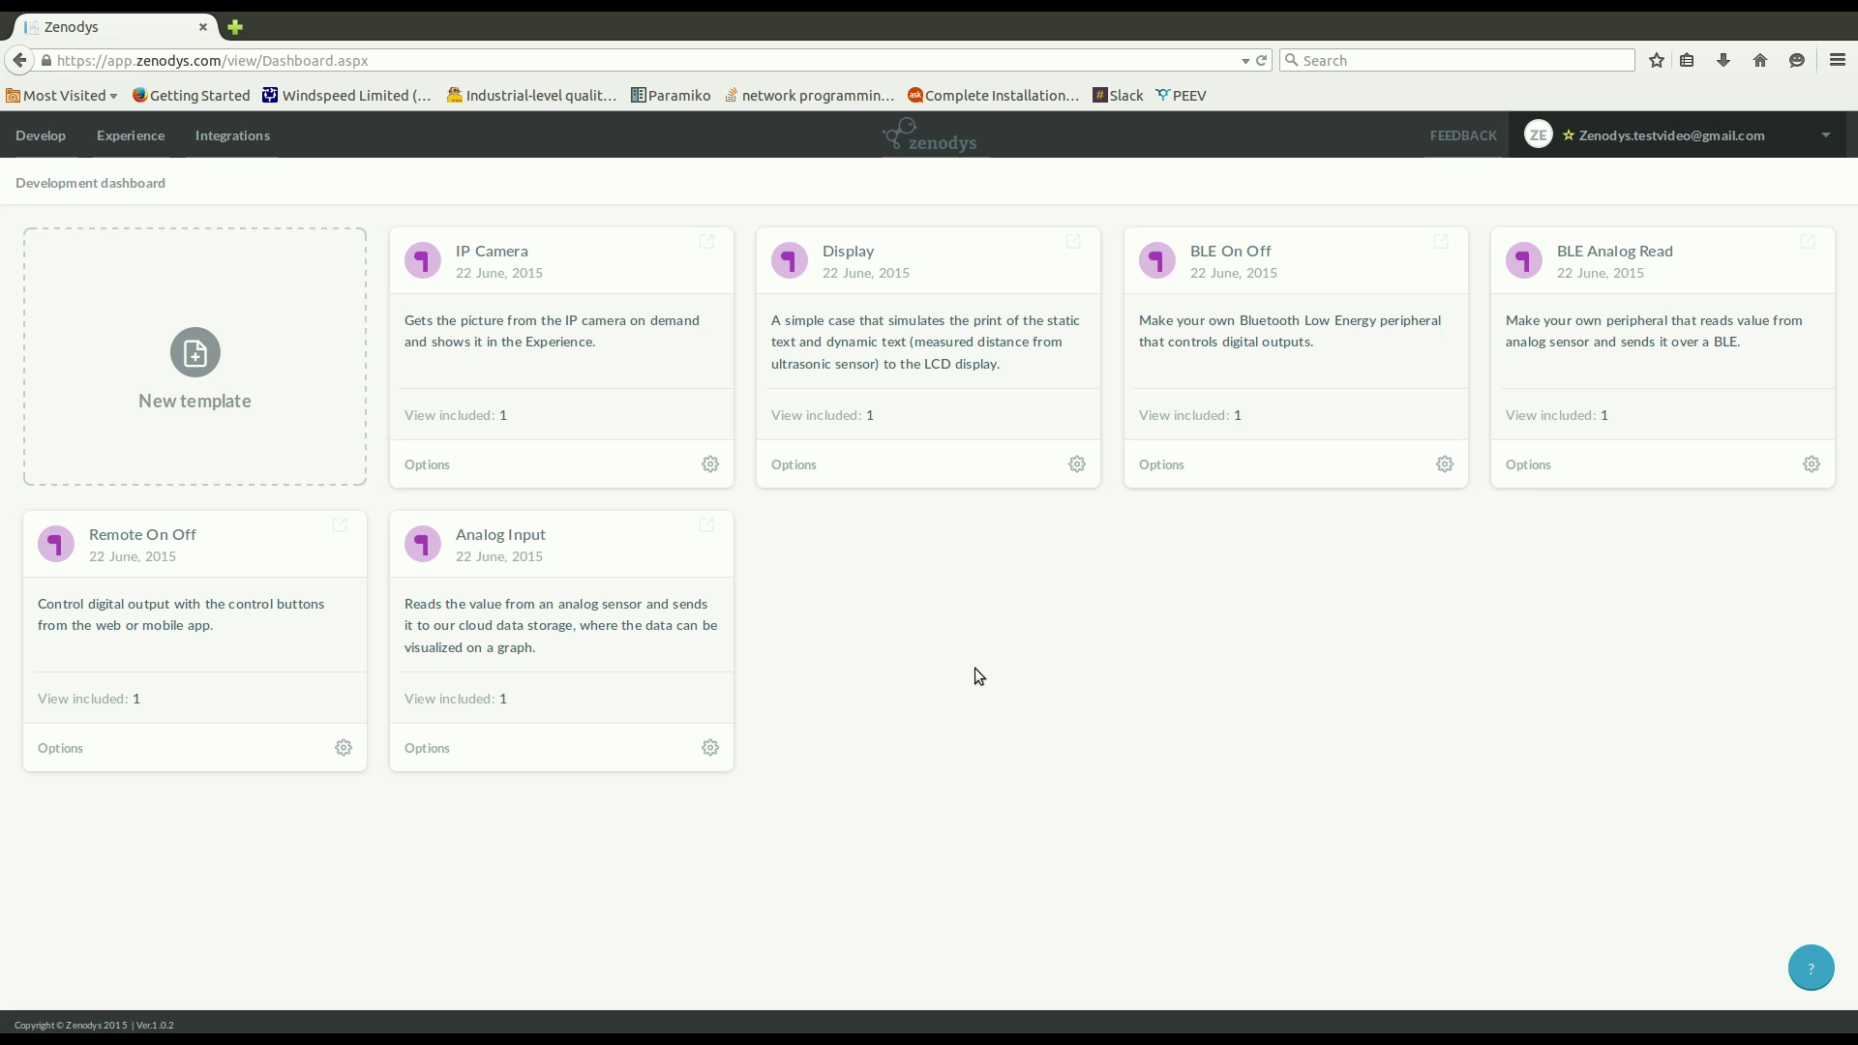
pyautogui.click(856, 278)
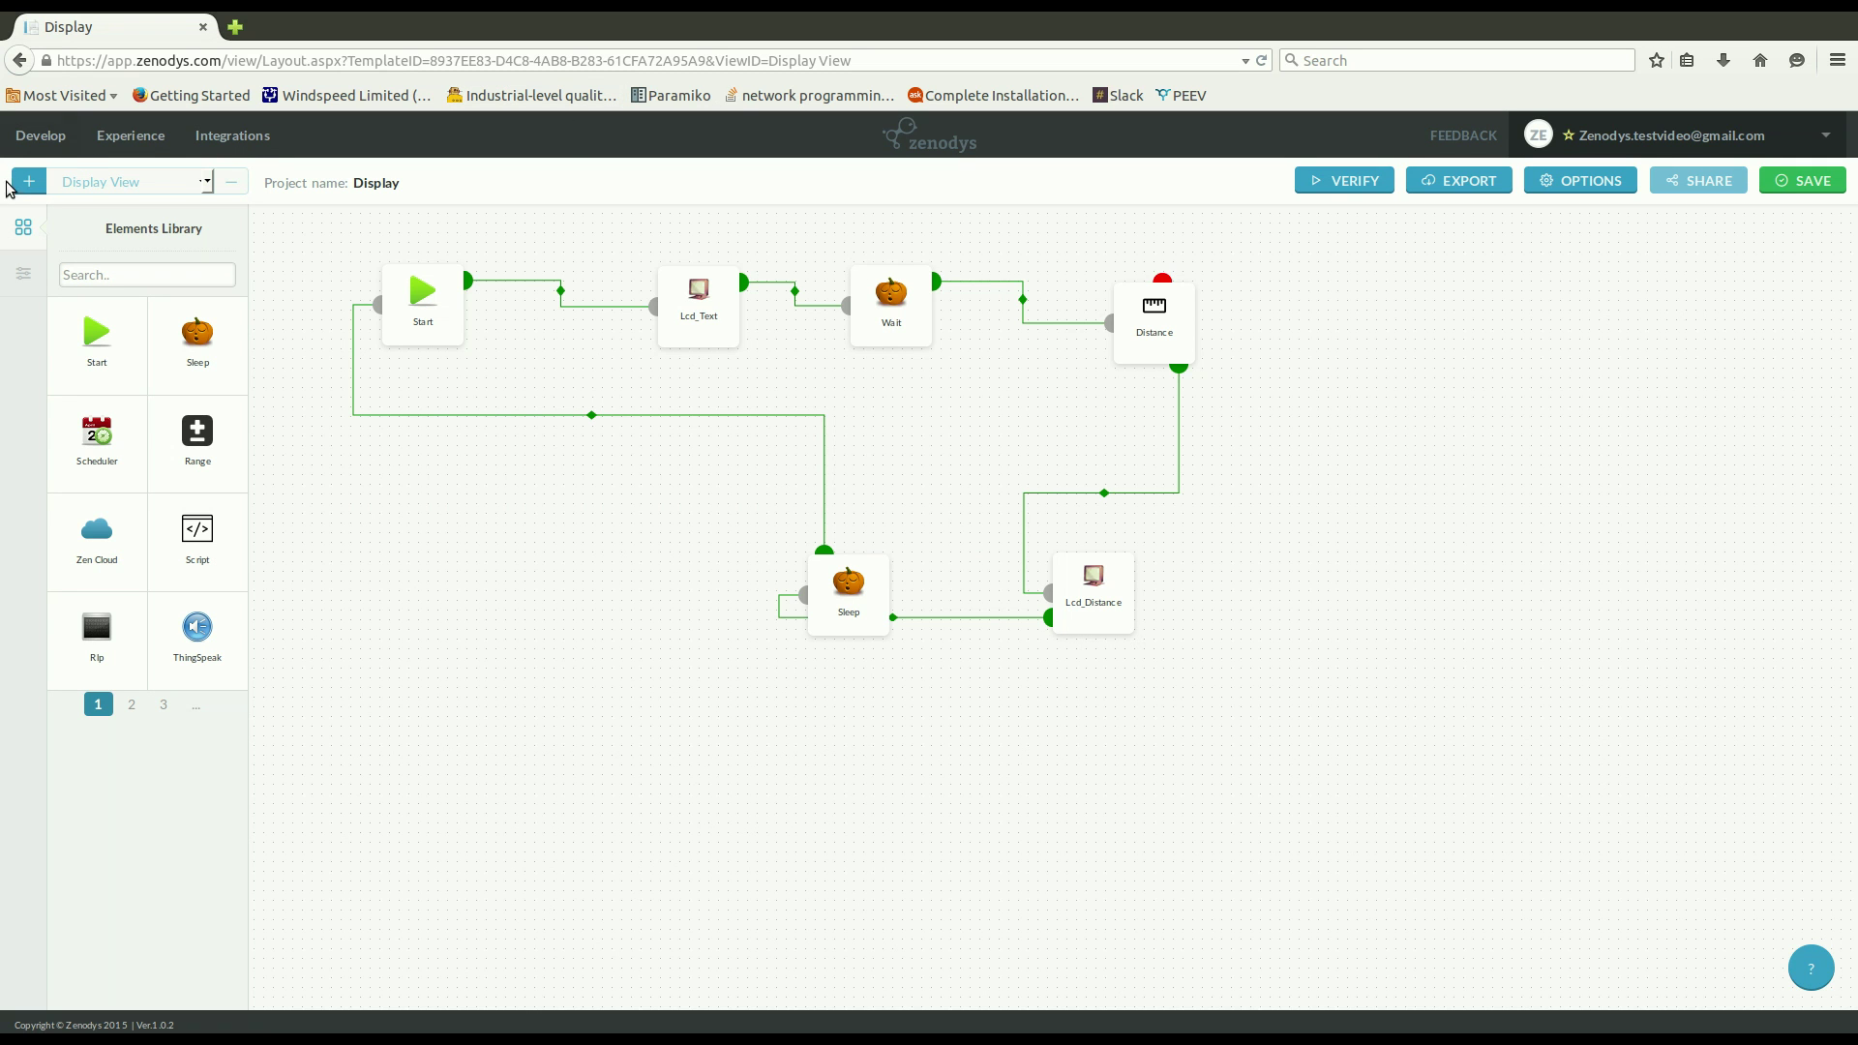
pyautogui.click(40, 135)
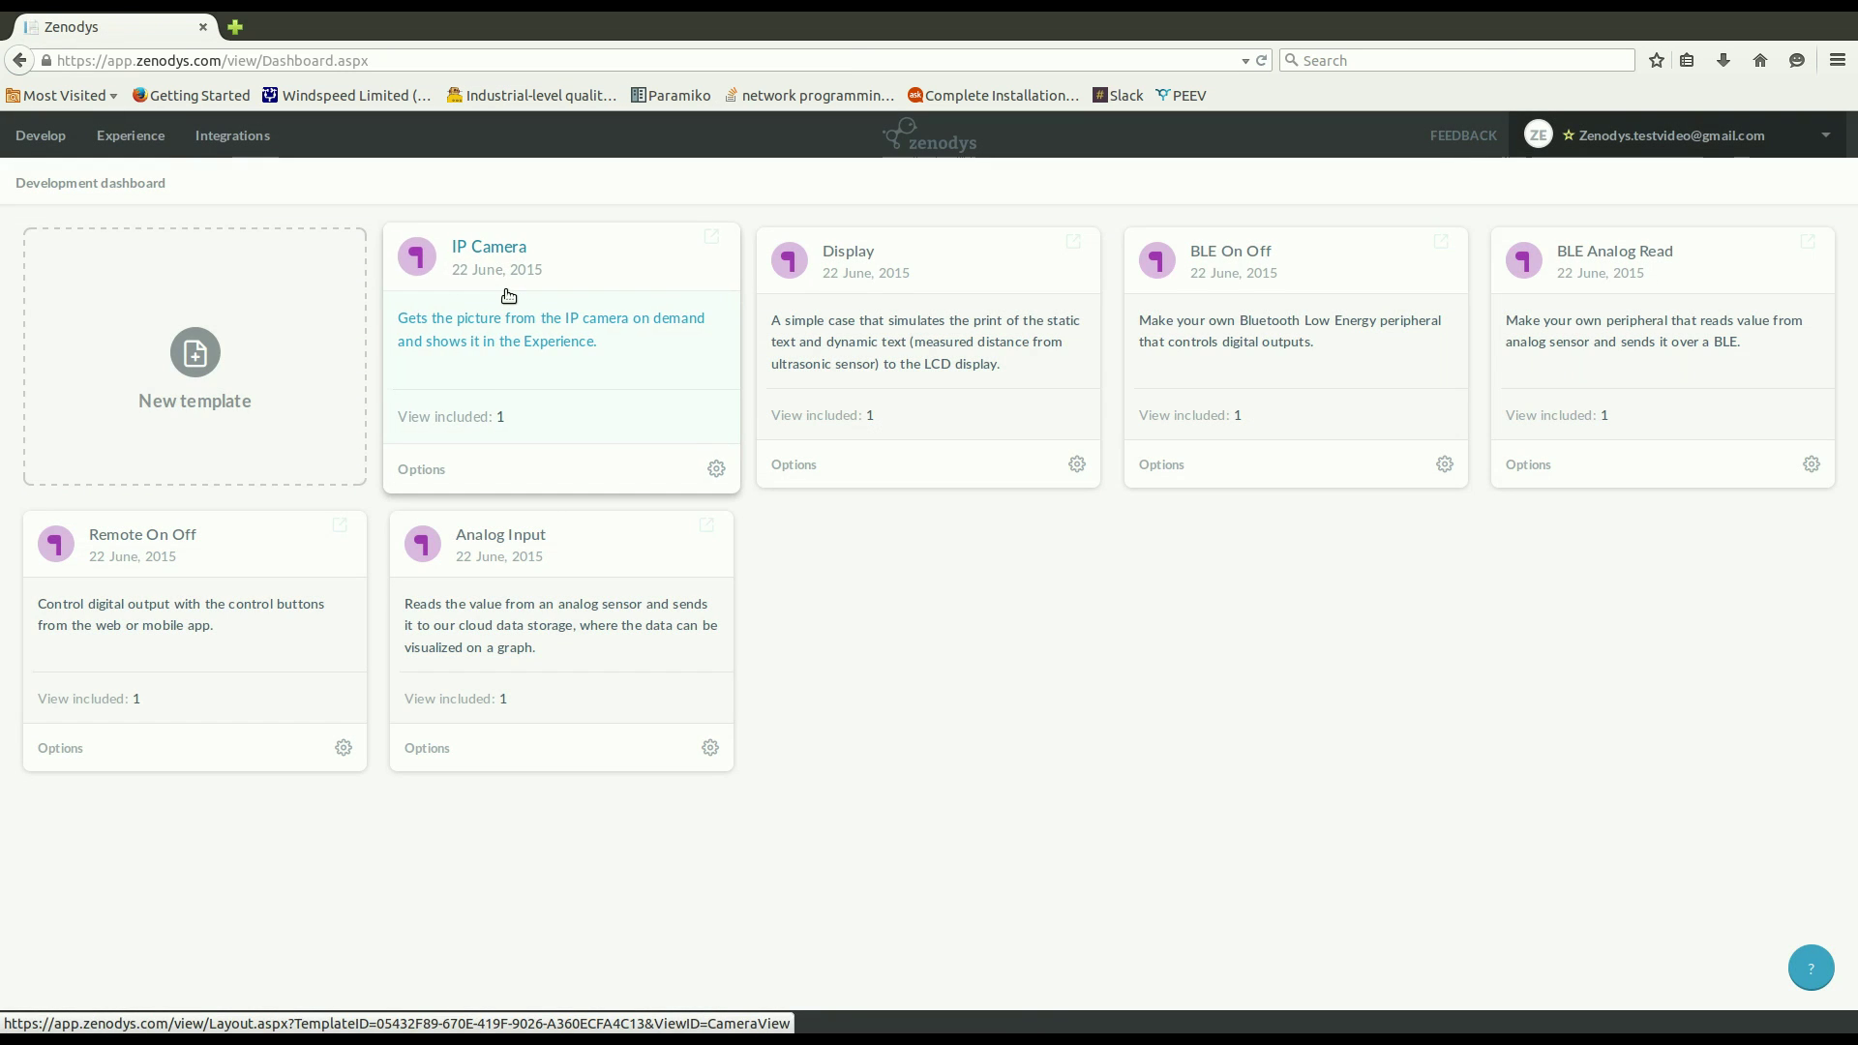
pyautogui.click(509, 273)
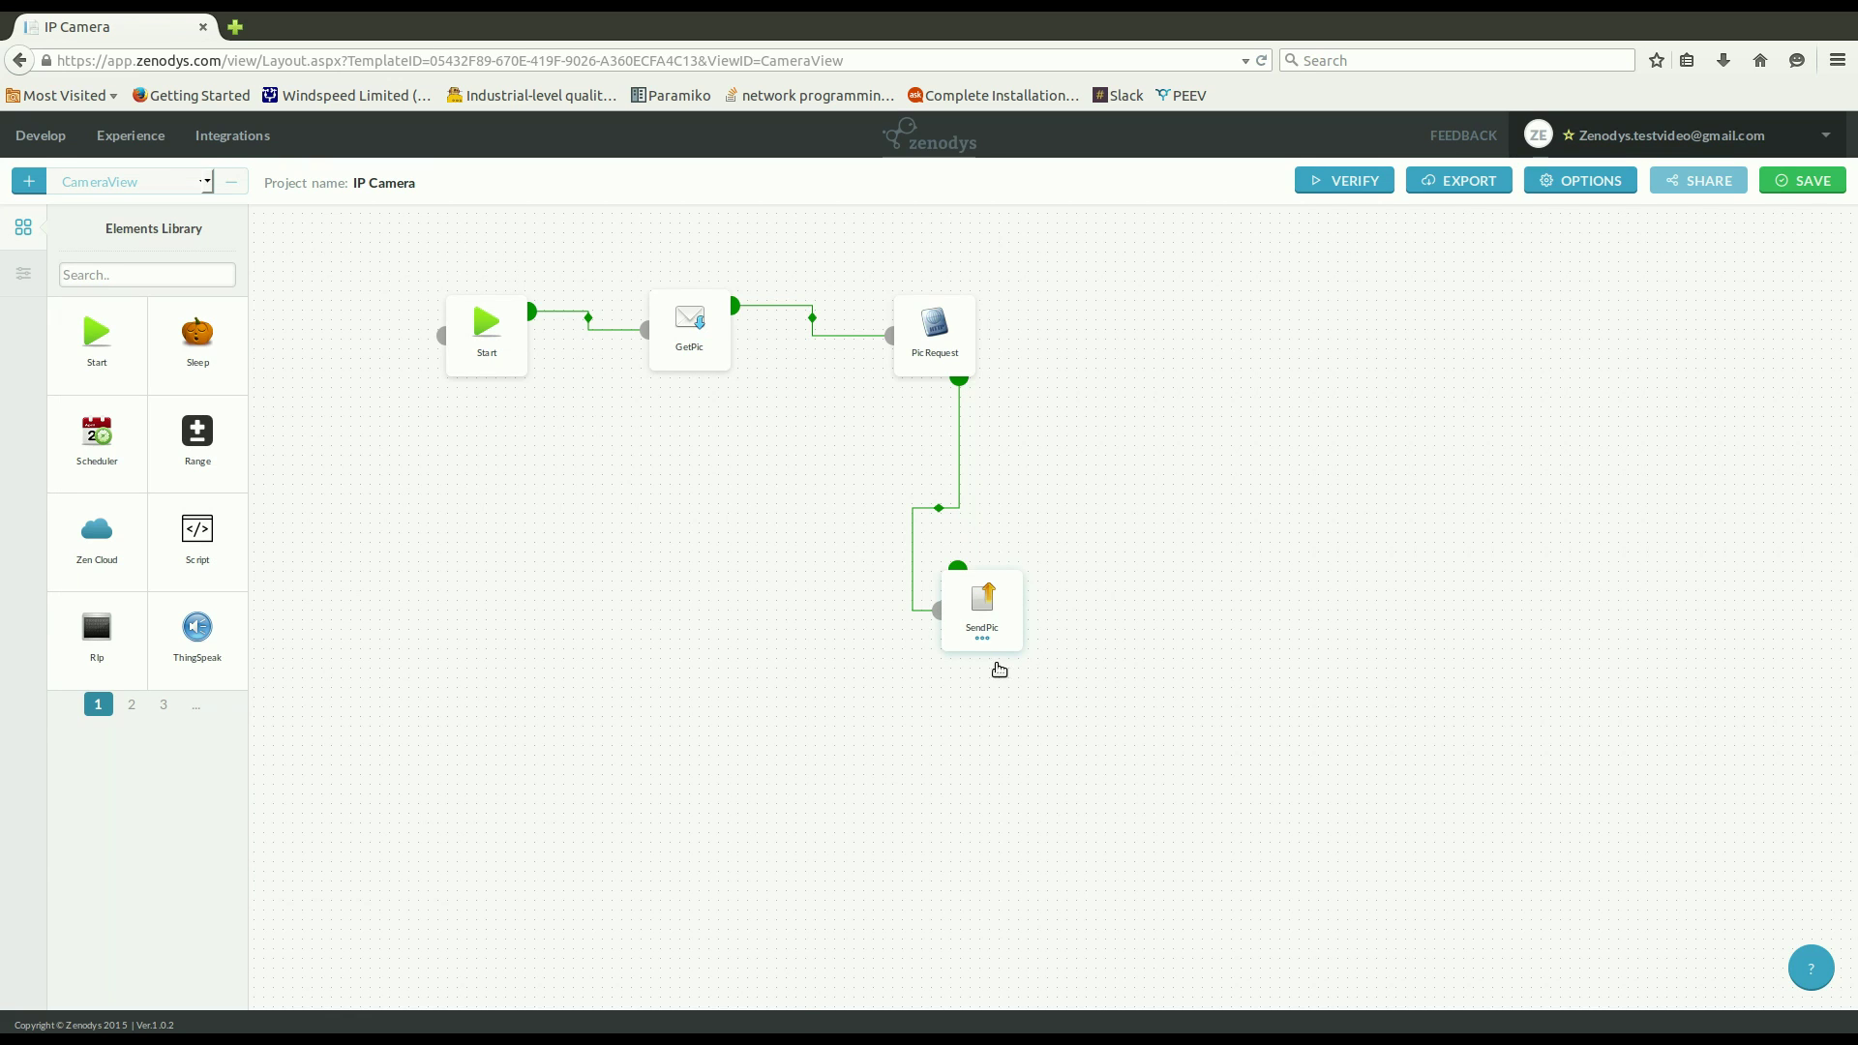
pyautogui.moveTo(996, 665)
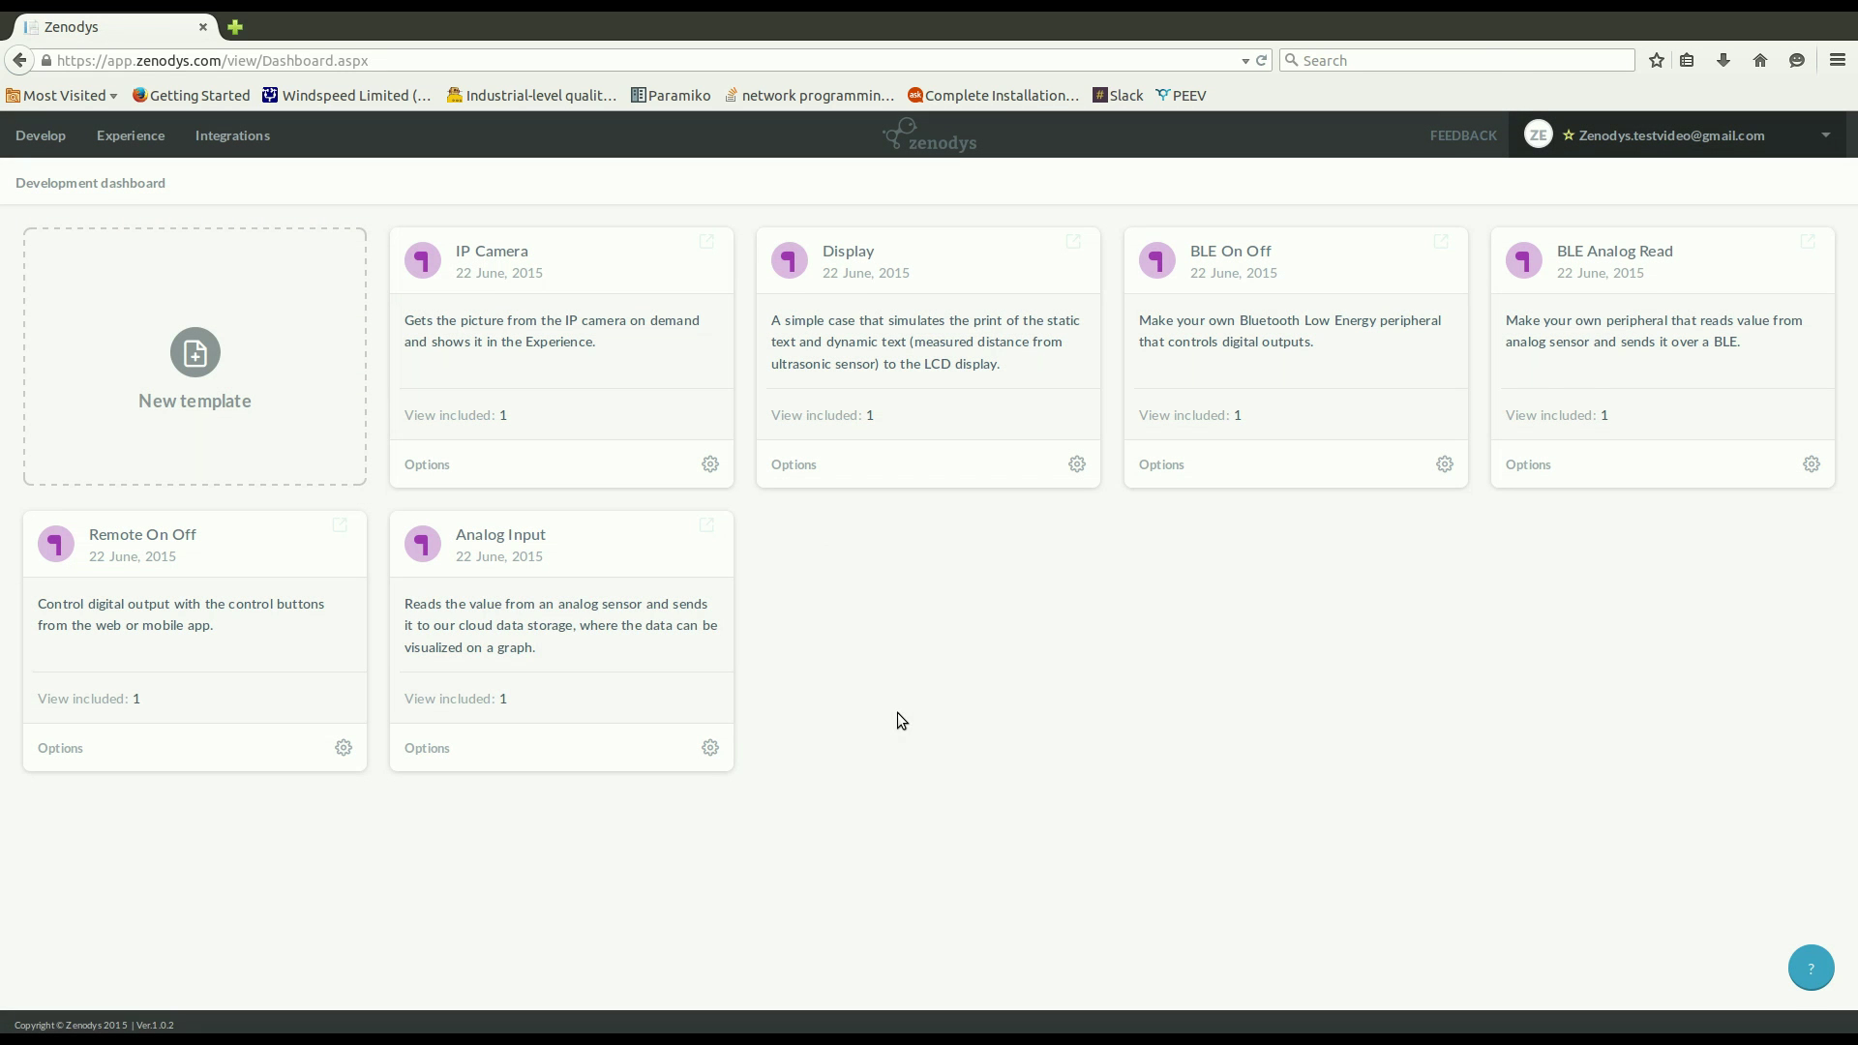
pyautogui.click(497, 559)
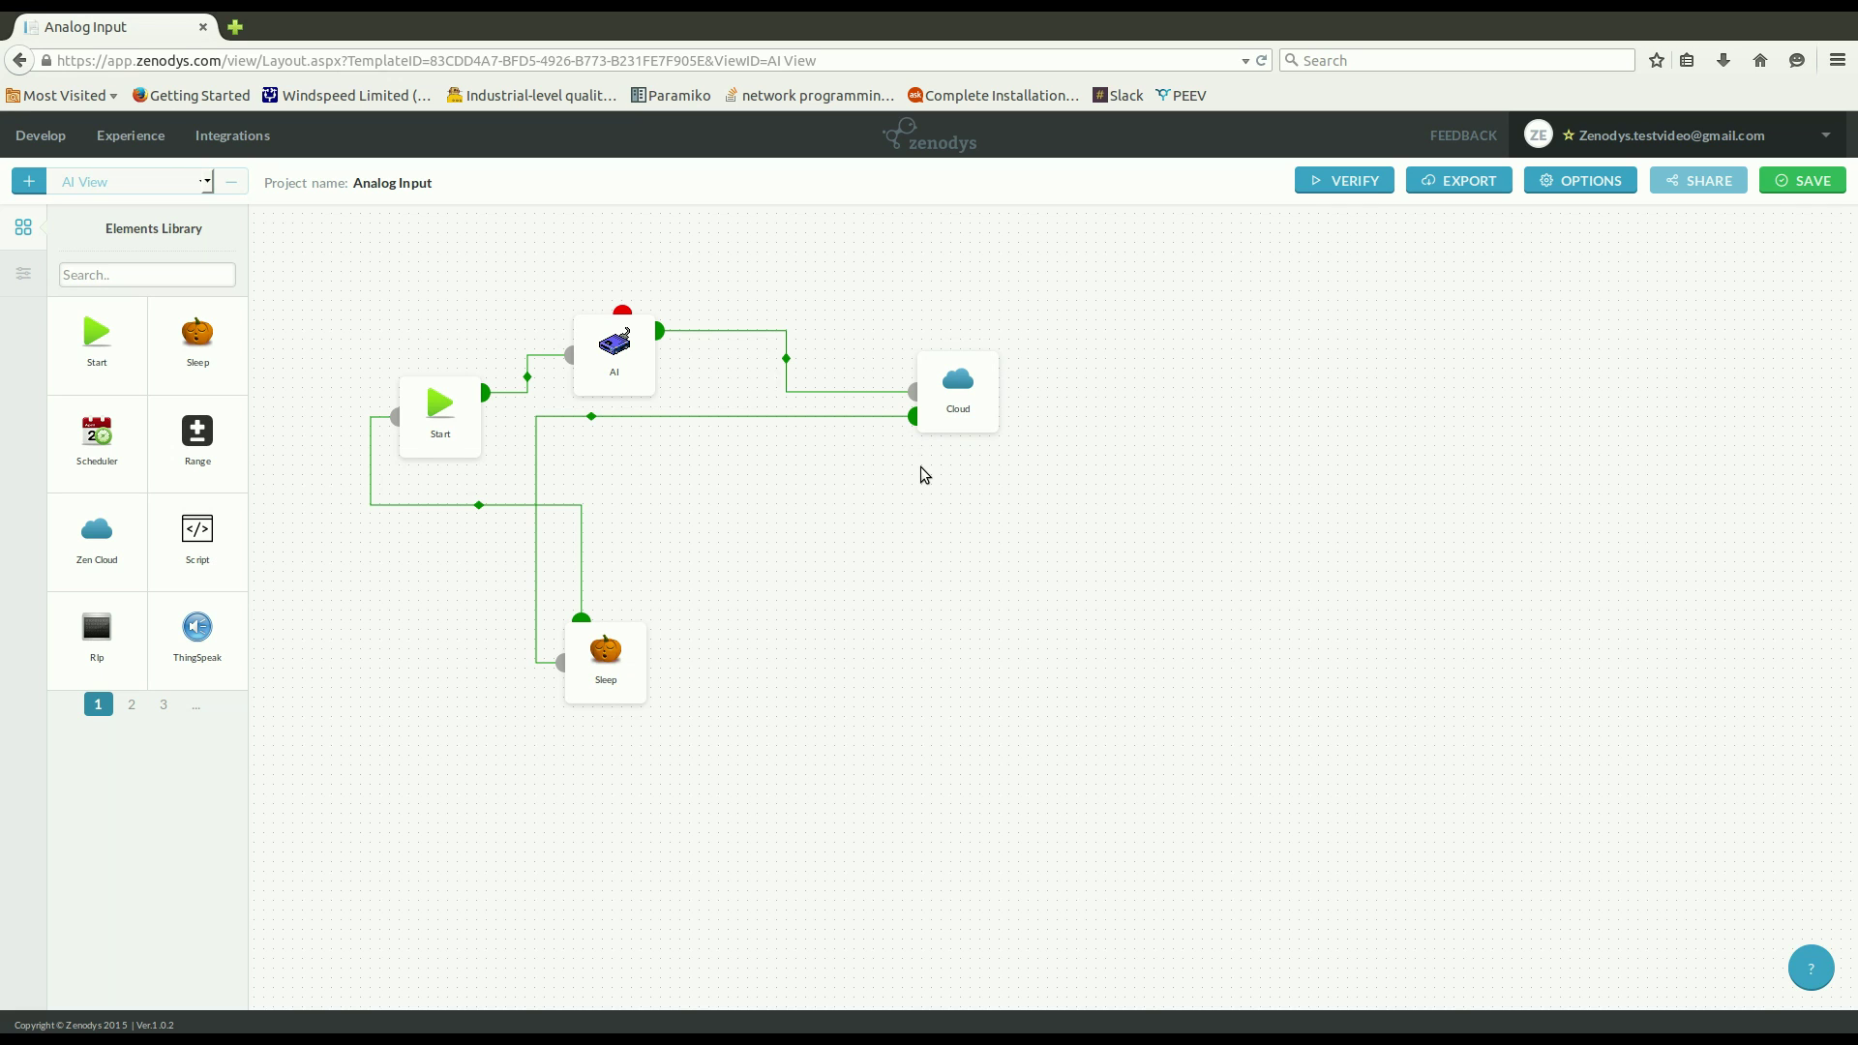
pyautogui.click(44, 155)
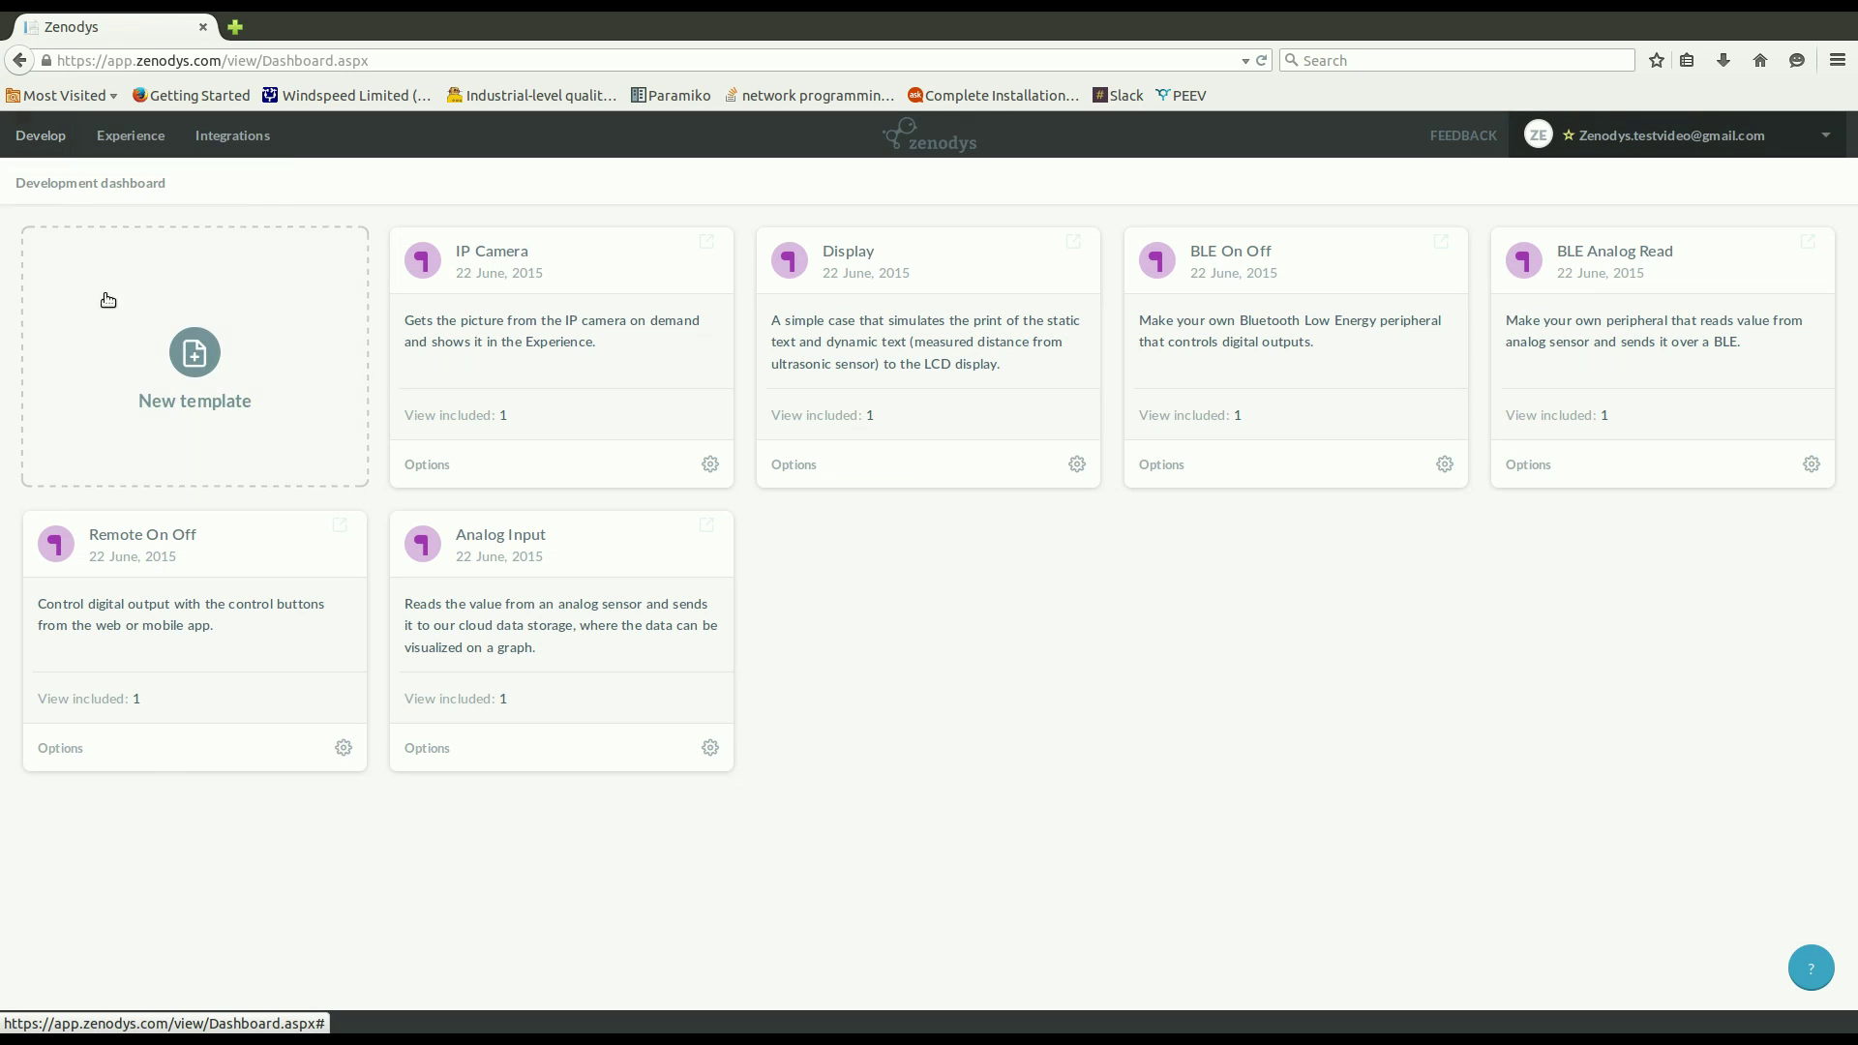
# Create a new template 'Proj' with view name 'view' and a short description, and save it.
pyautogui.click(194, 351)
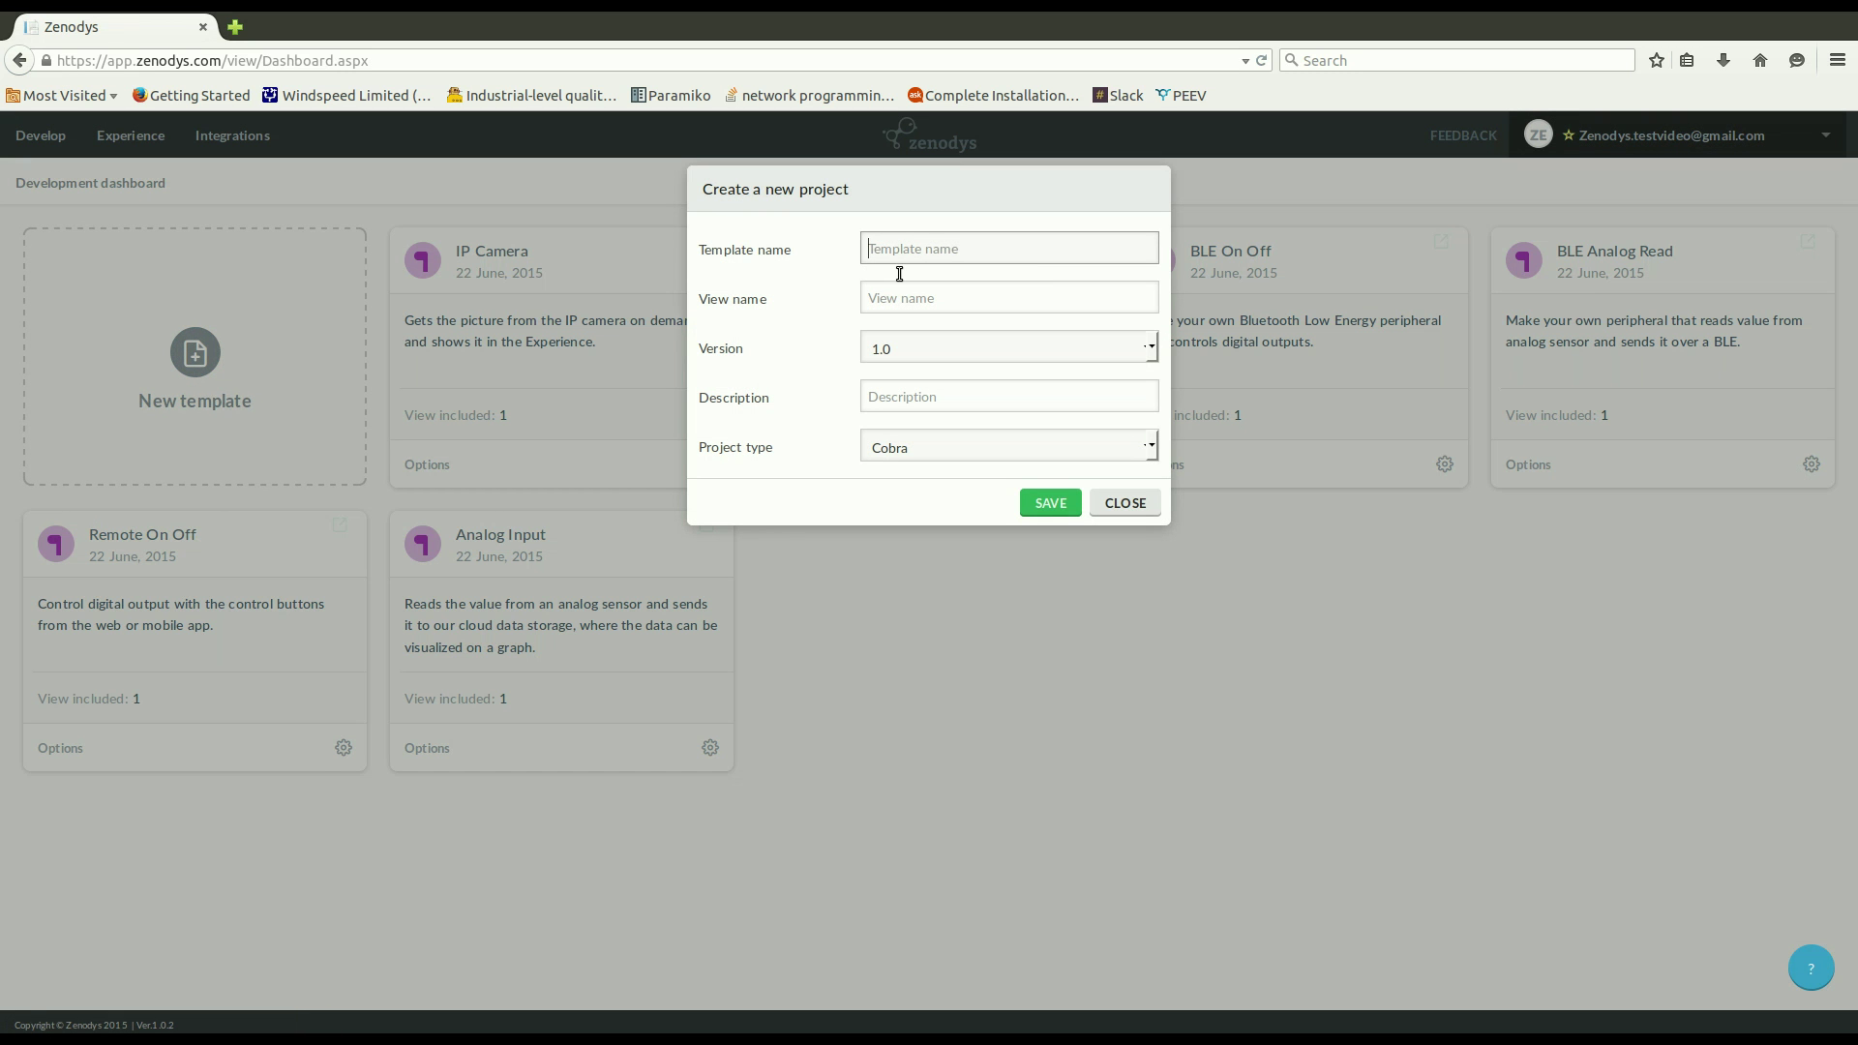
pyautogui.write('Proj')
pyautogui.press('Tab')
pyautogui.write('view')
pyautogui.press('Tab')
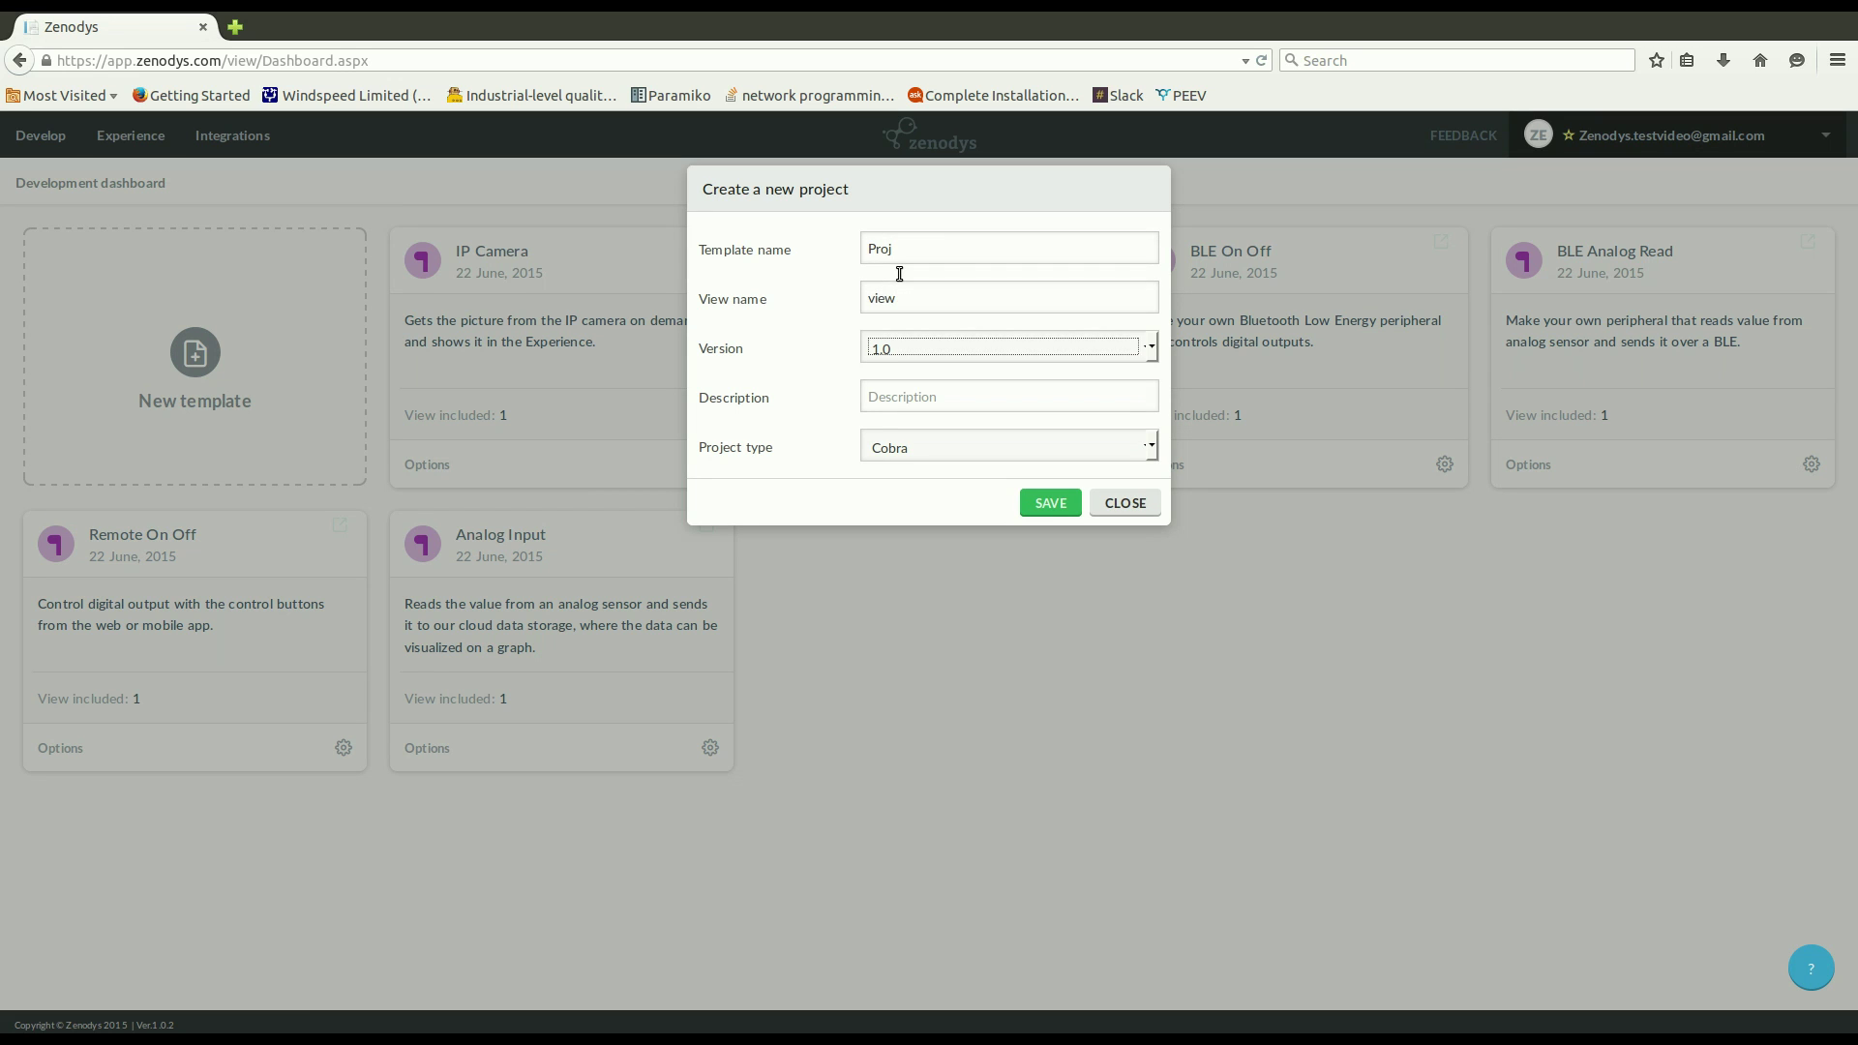
pyautogui.press('Tab')
pyautogui.write('slkghčerio')
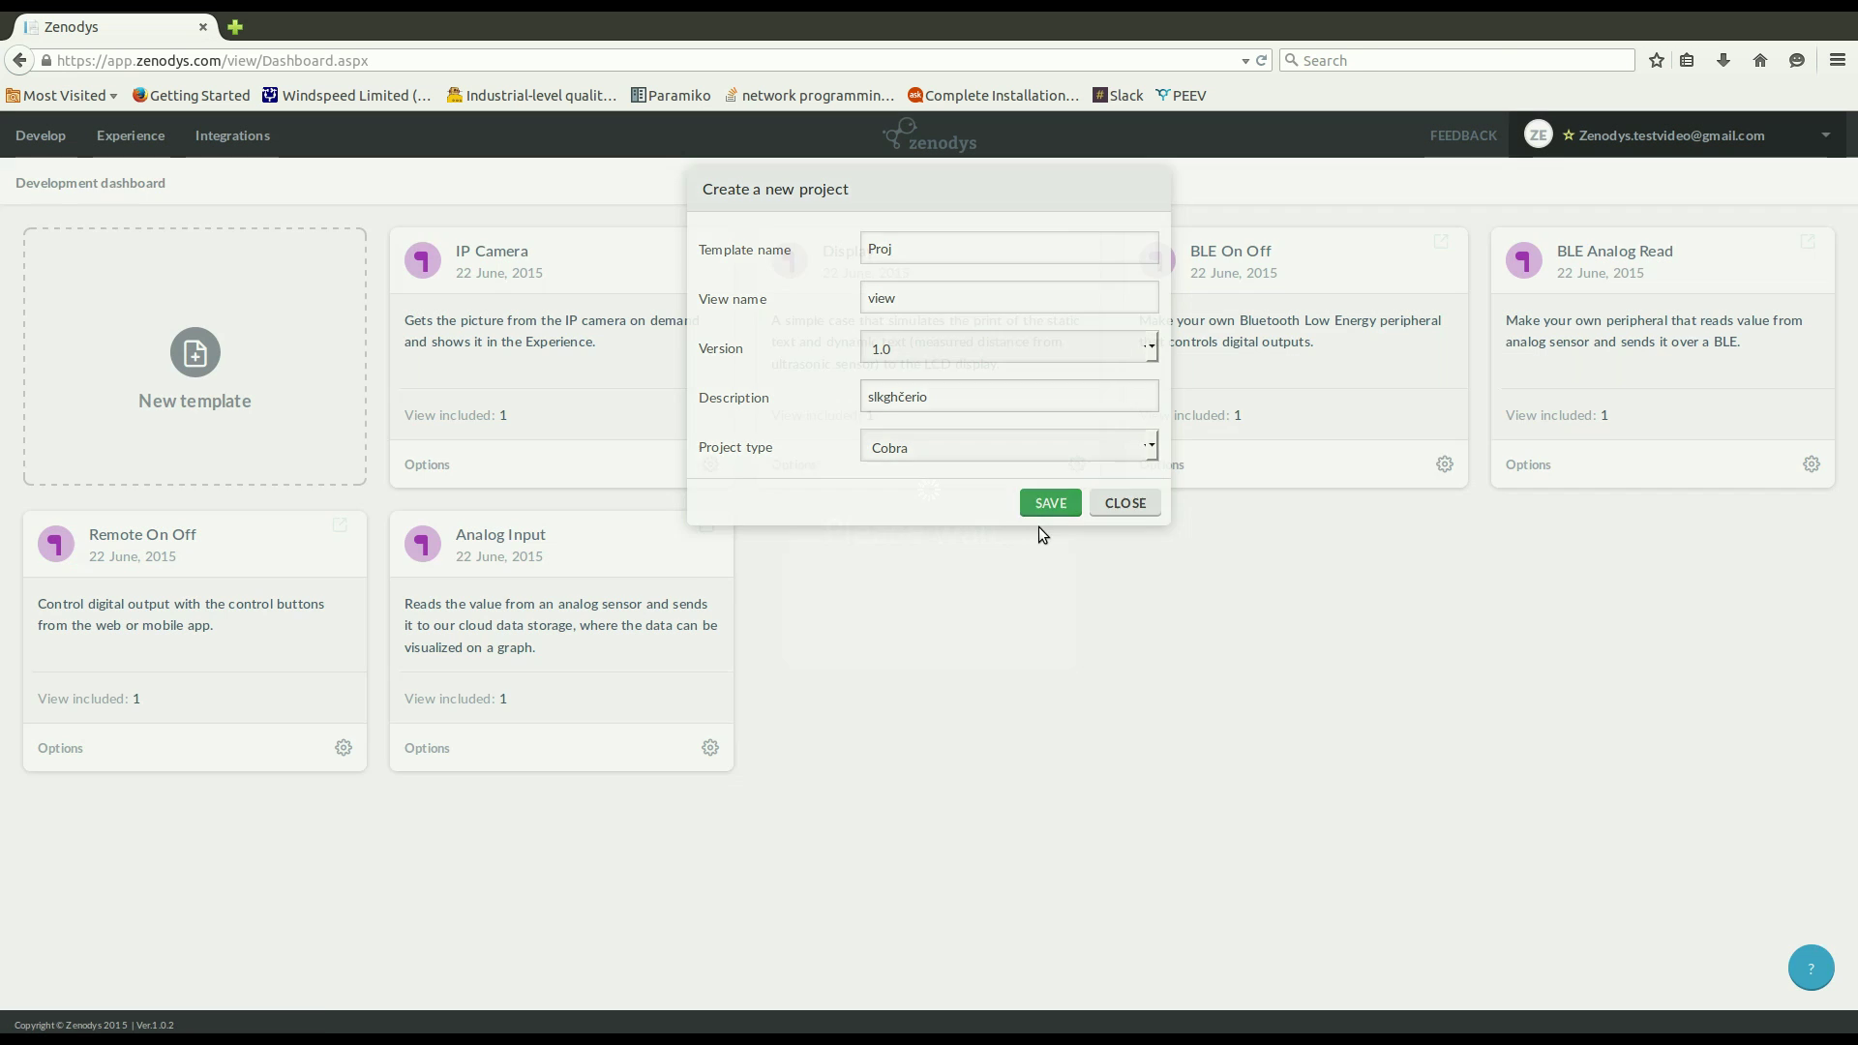
pyautogui.click(1039, 527)
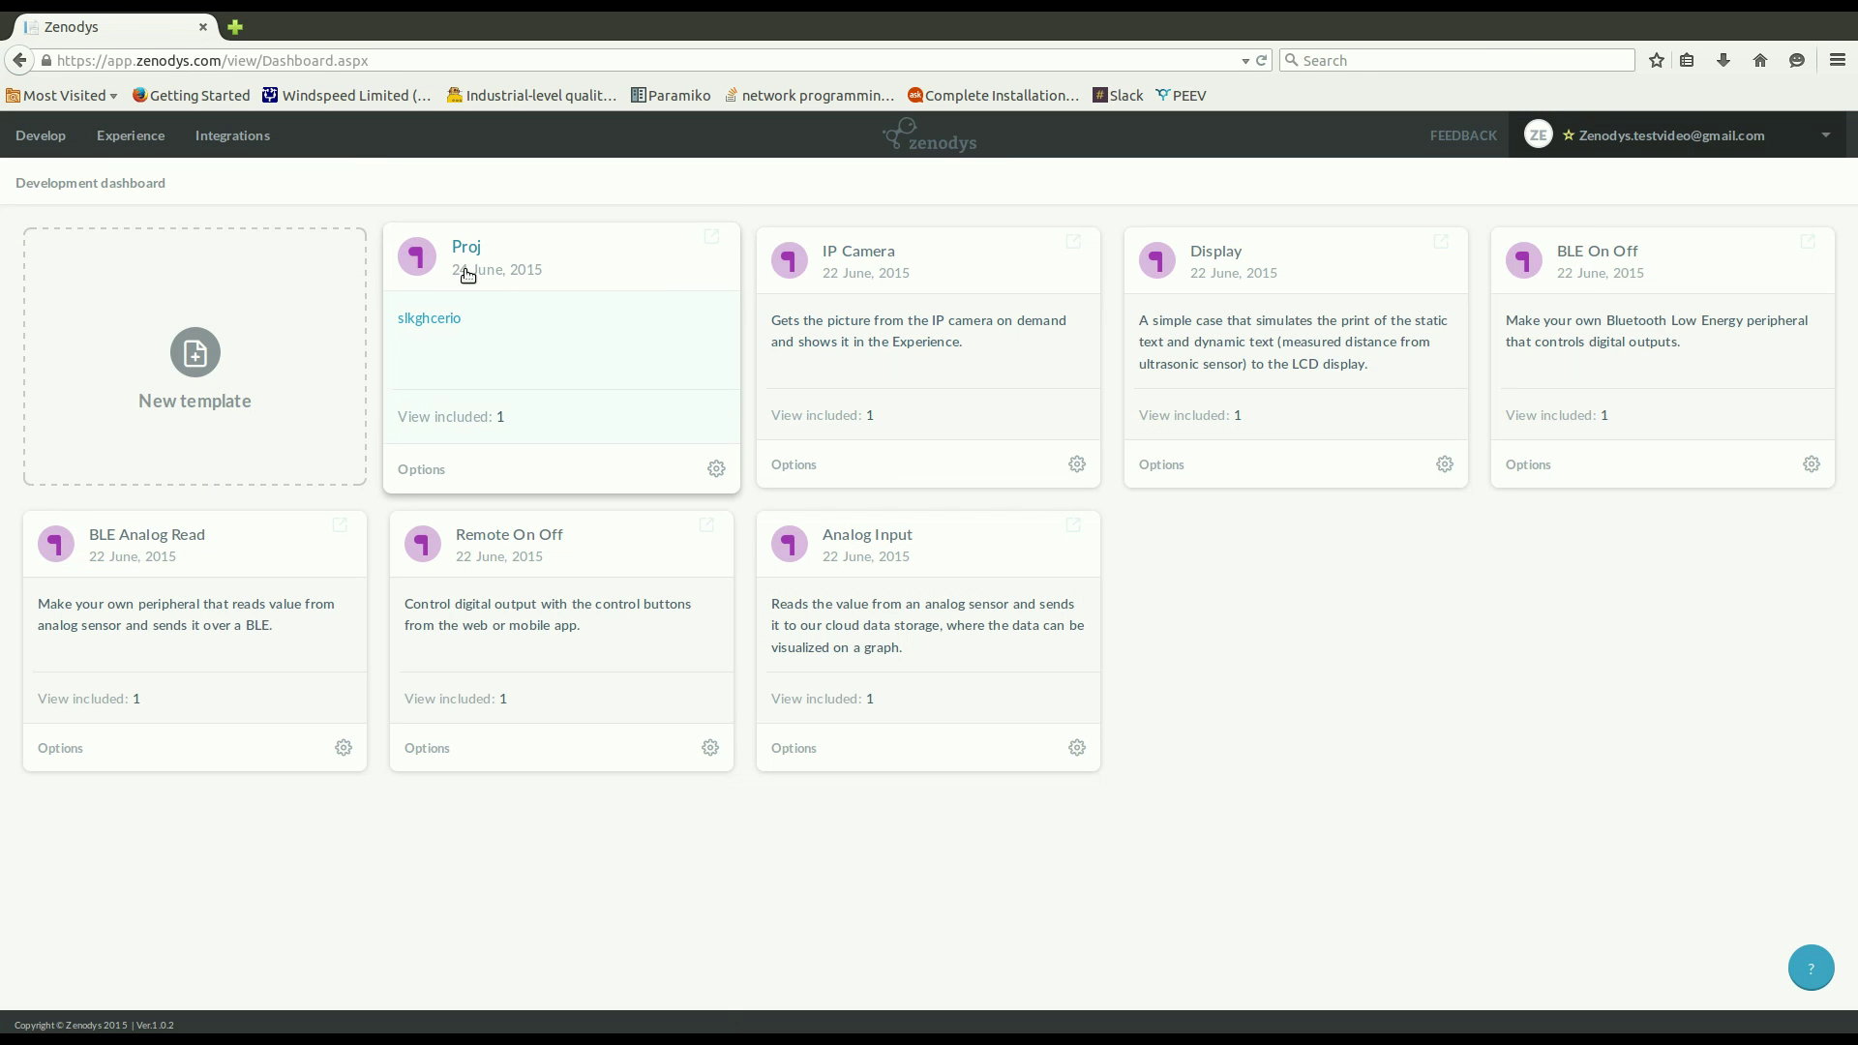
# Open the Proj project and place a Start element on the empty canvas.
pyautogui.click(467, 275)
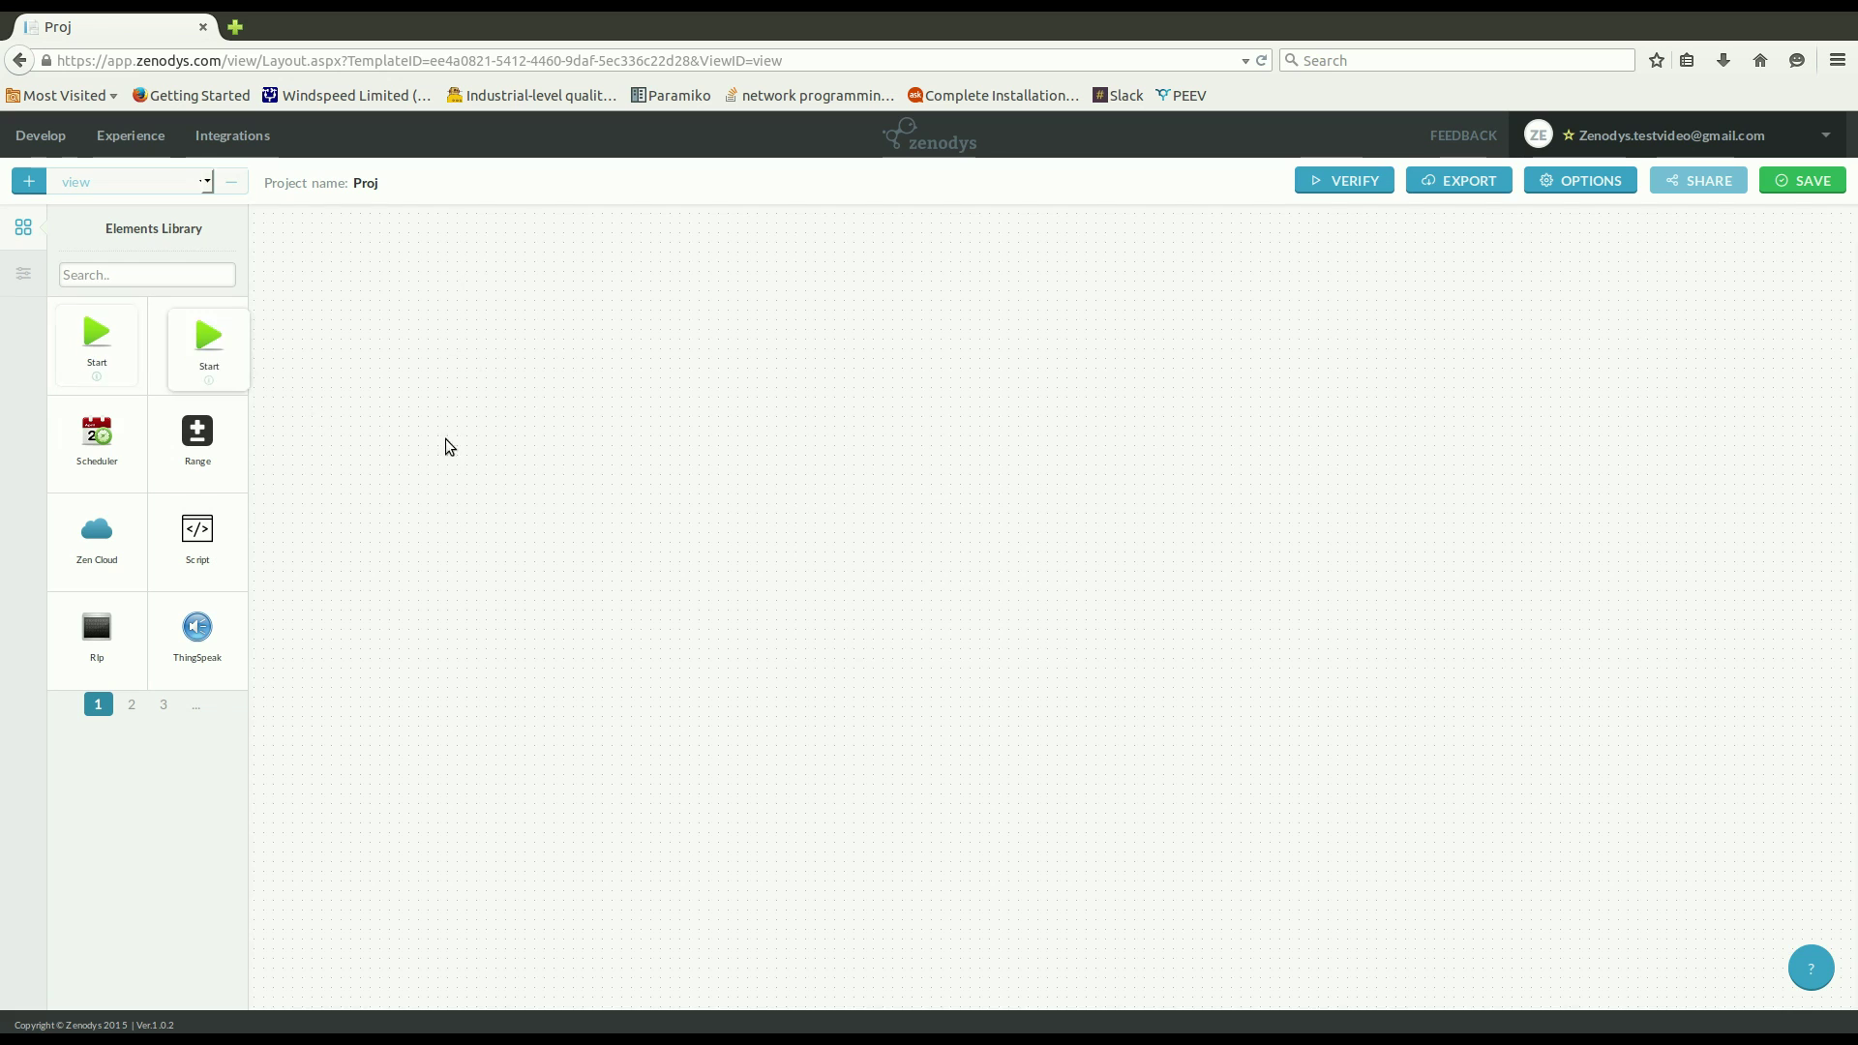
pyautogui.moveTo(447, 443); pyautogui.dragTo(484, 438)
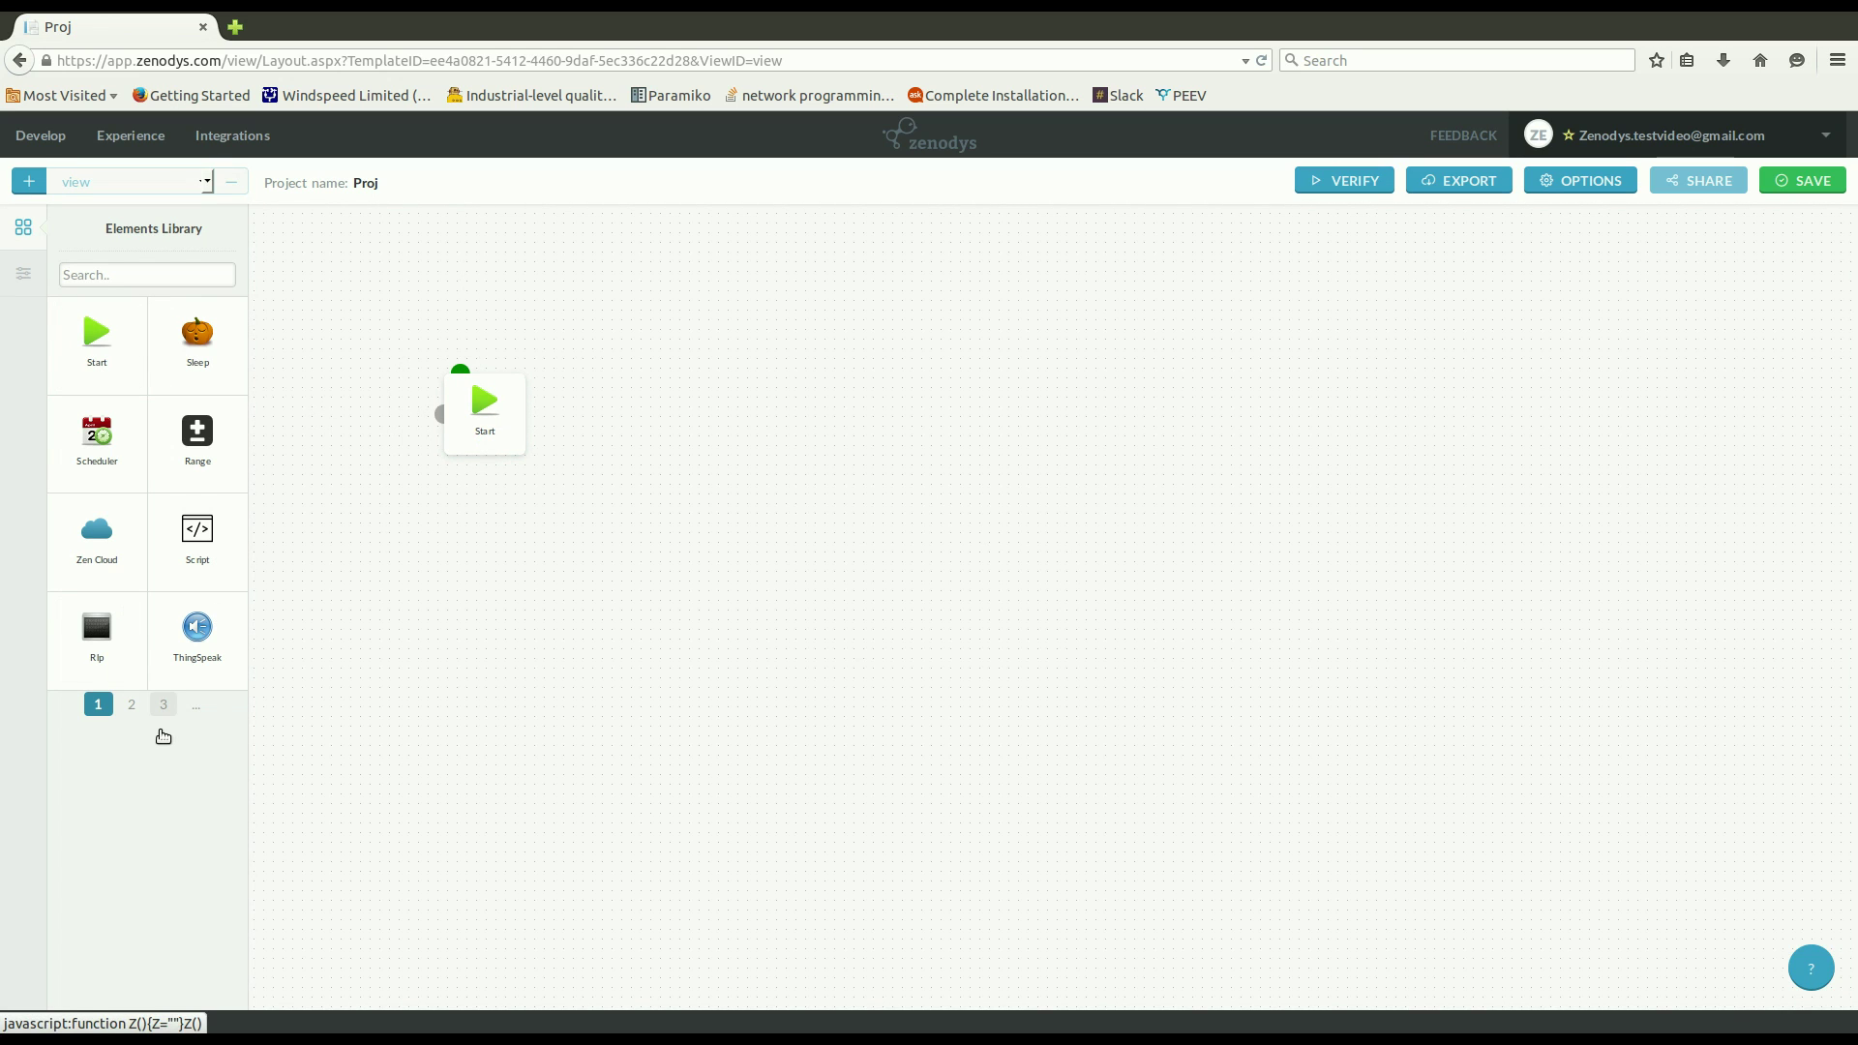
pyautogui.click(131, 707)
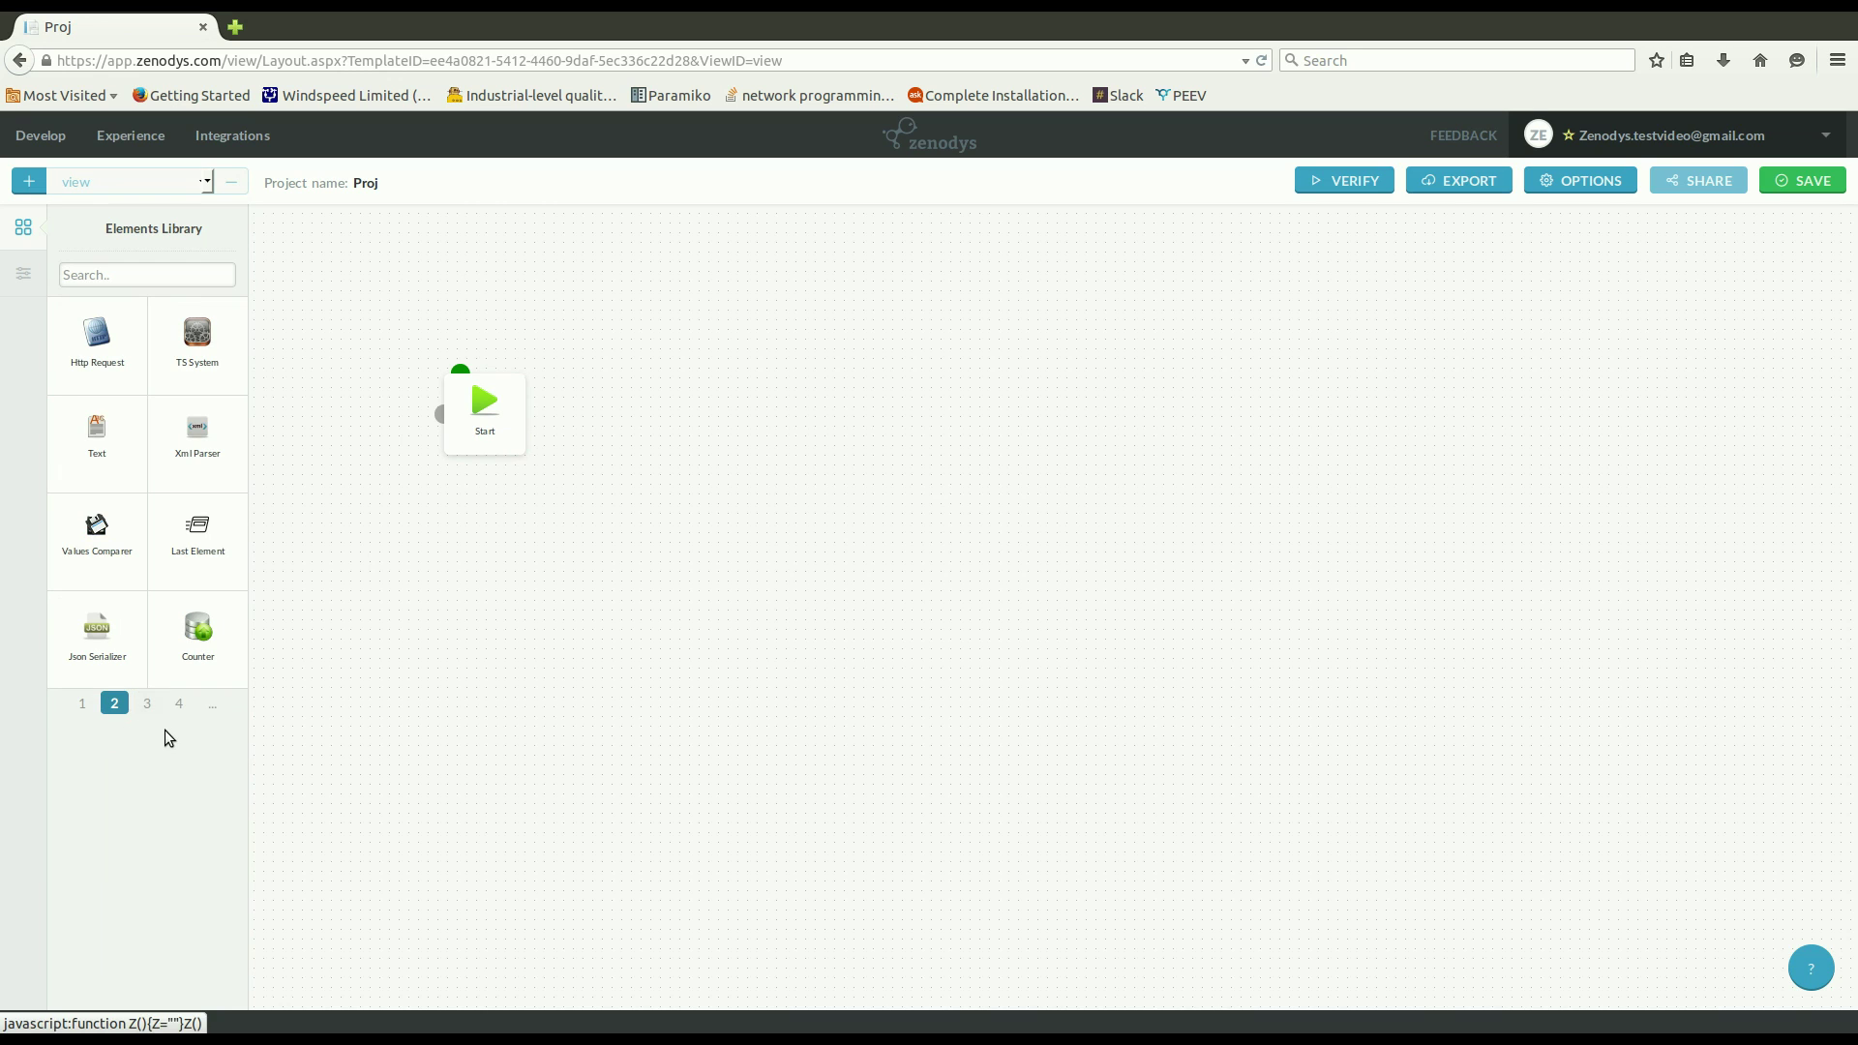
pyautogui.click(147, 704)
# Add a Digital Input node right of Start and connect Start to it.
pyautogui.click(184, 285)
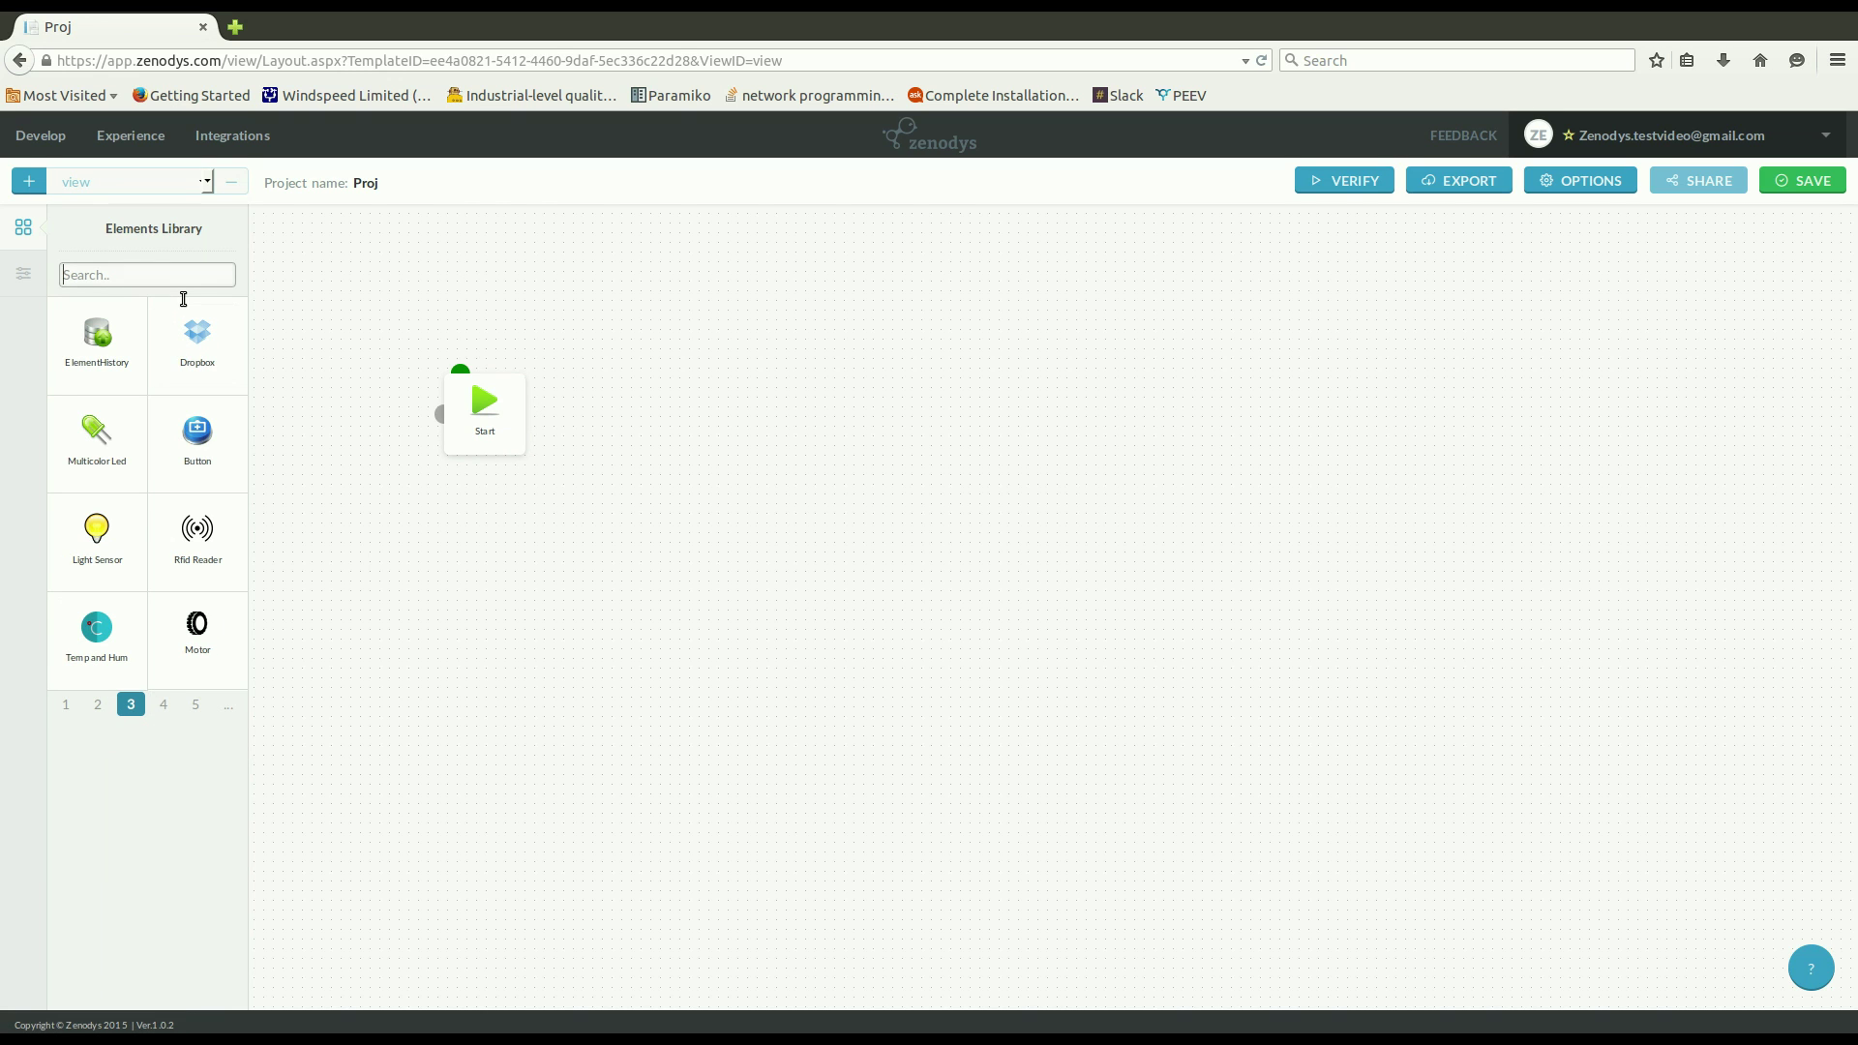
pyautogui.write('digi')
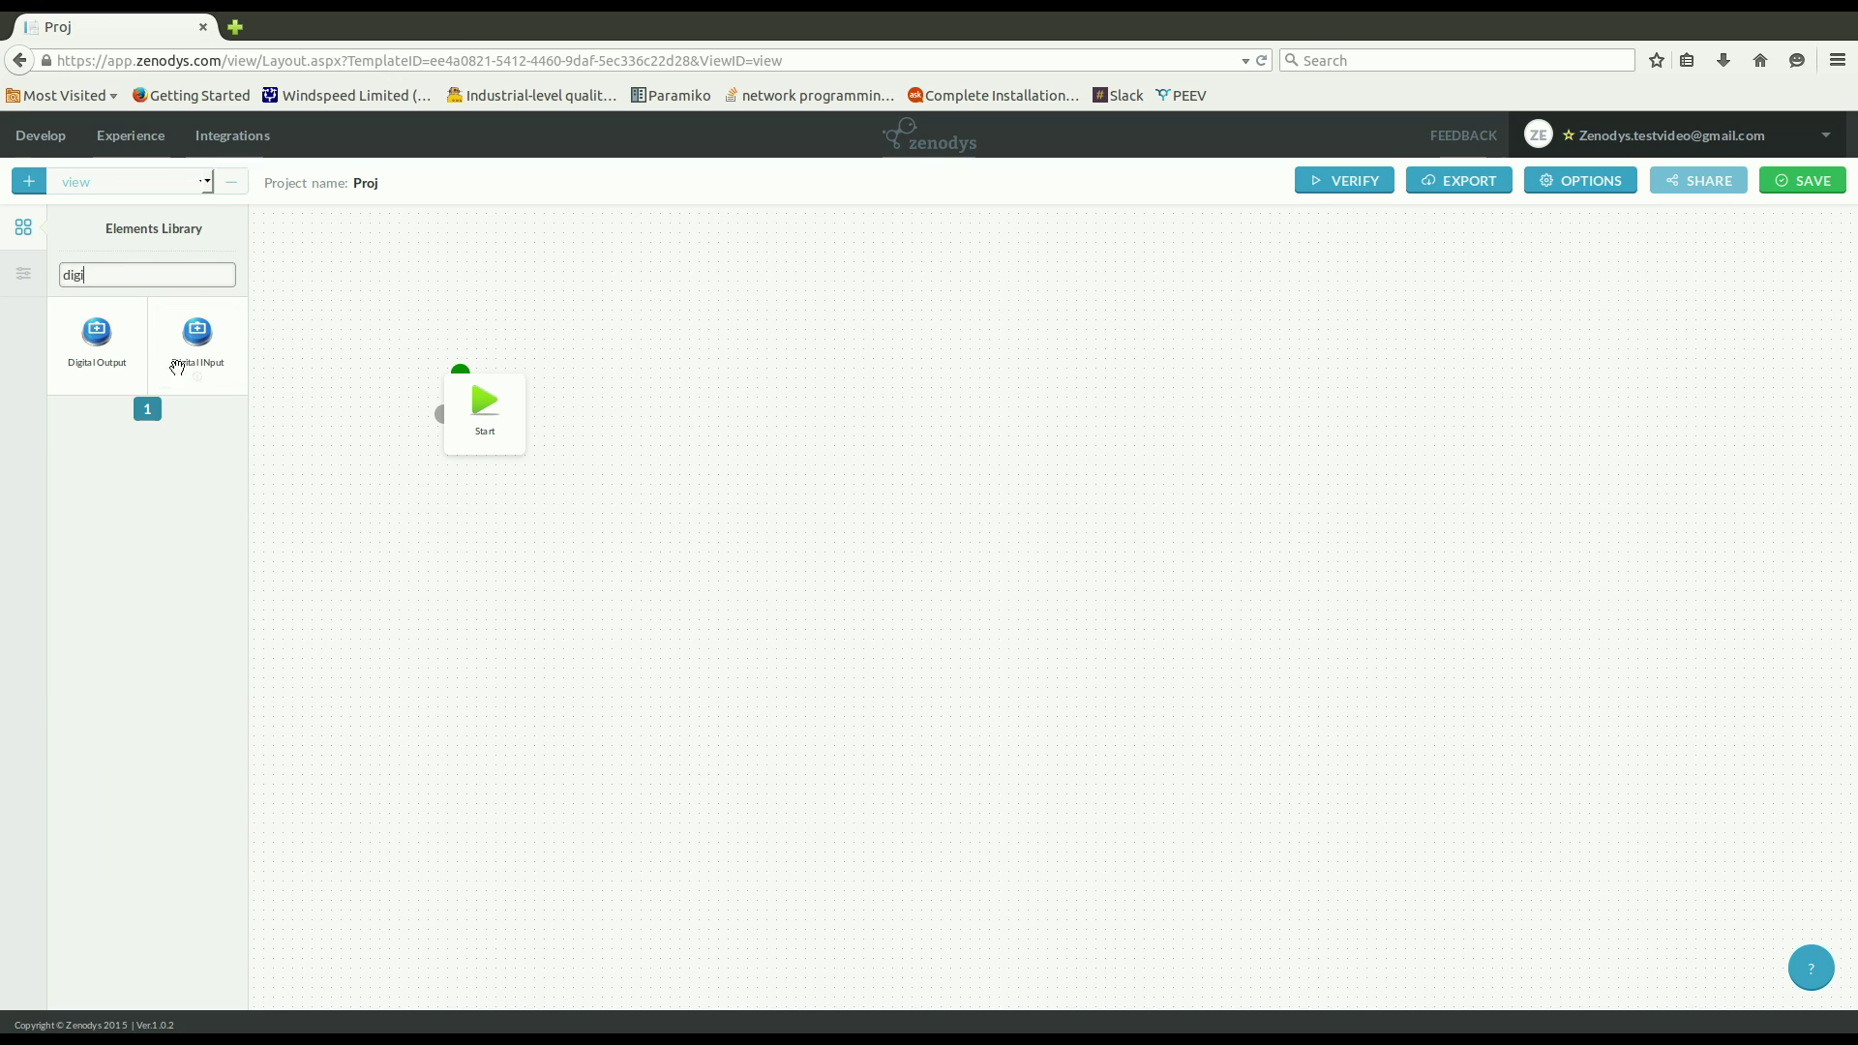
pyautogui.moveTo(235, 377); pyautogui.dragTo(652, 436)
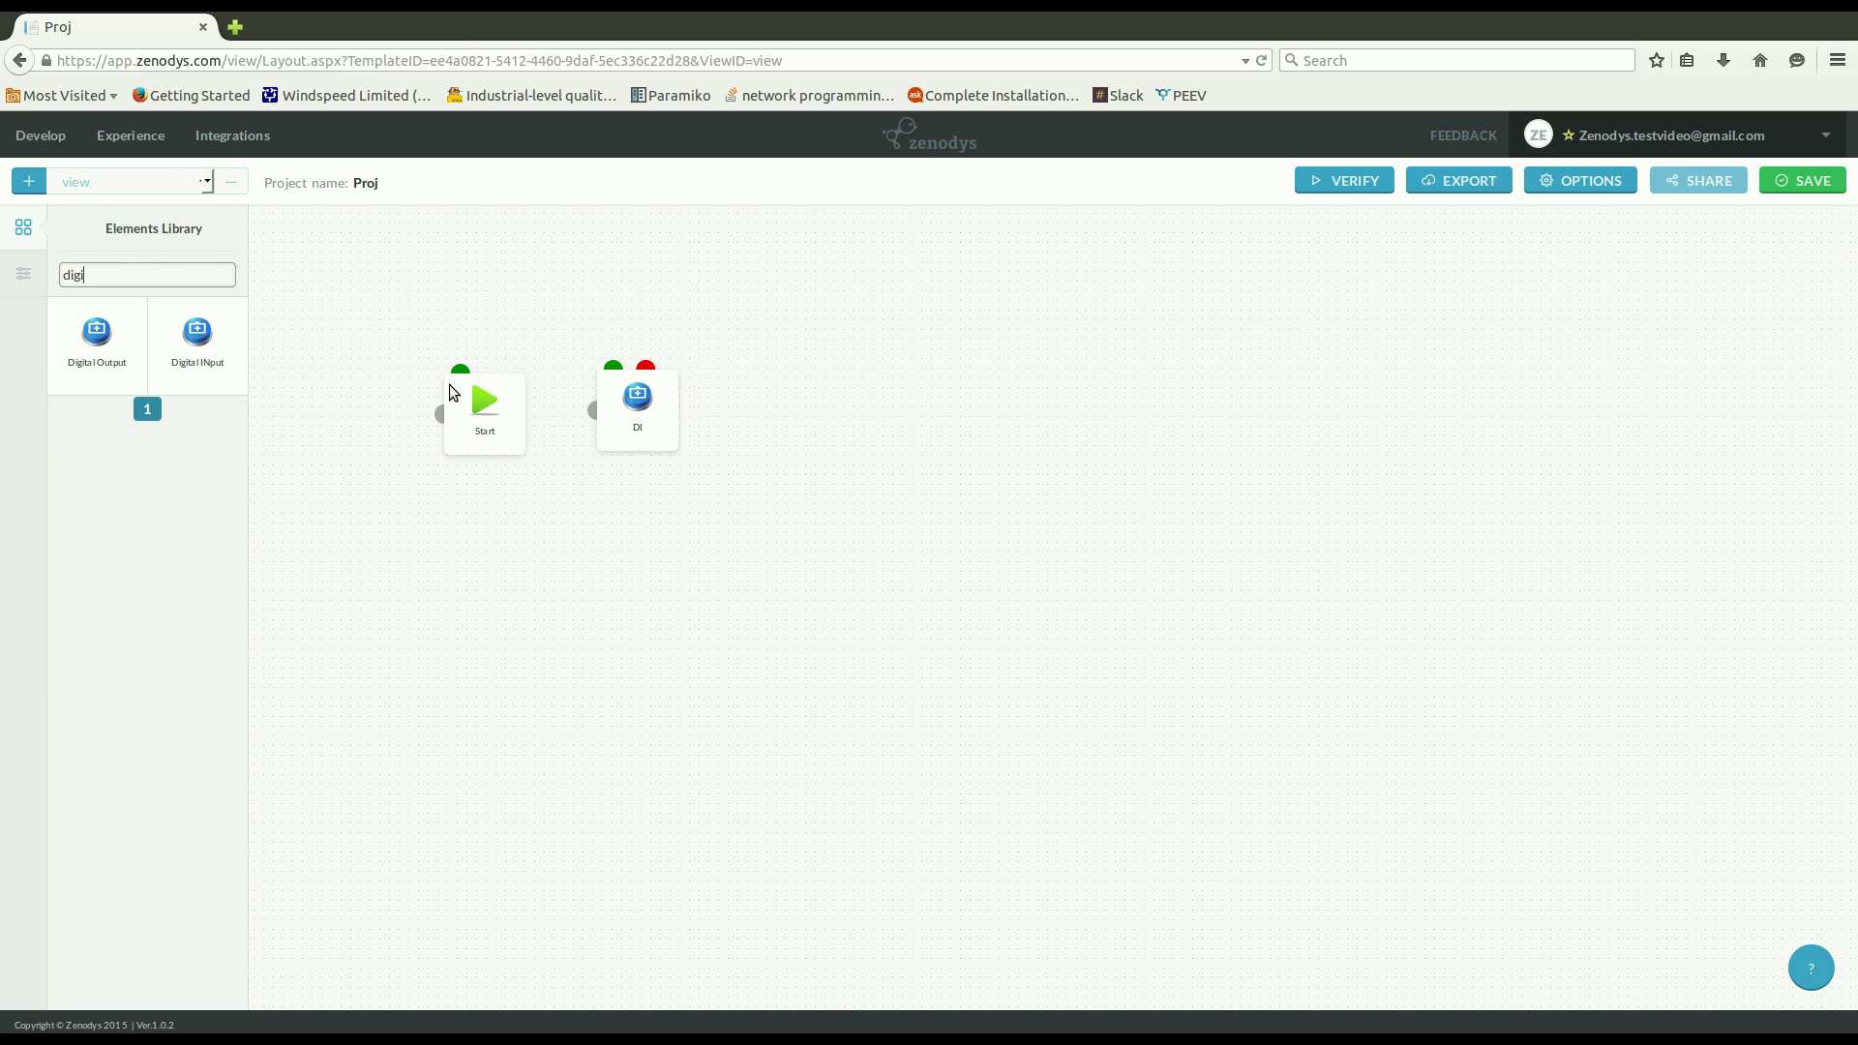
pyautogui.moveTo(529, 390); pyautogui.dragTo(642, 433)
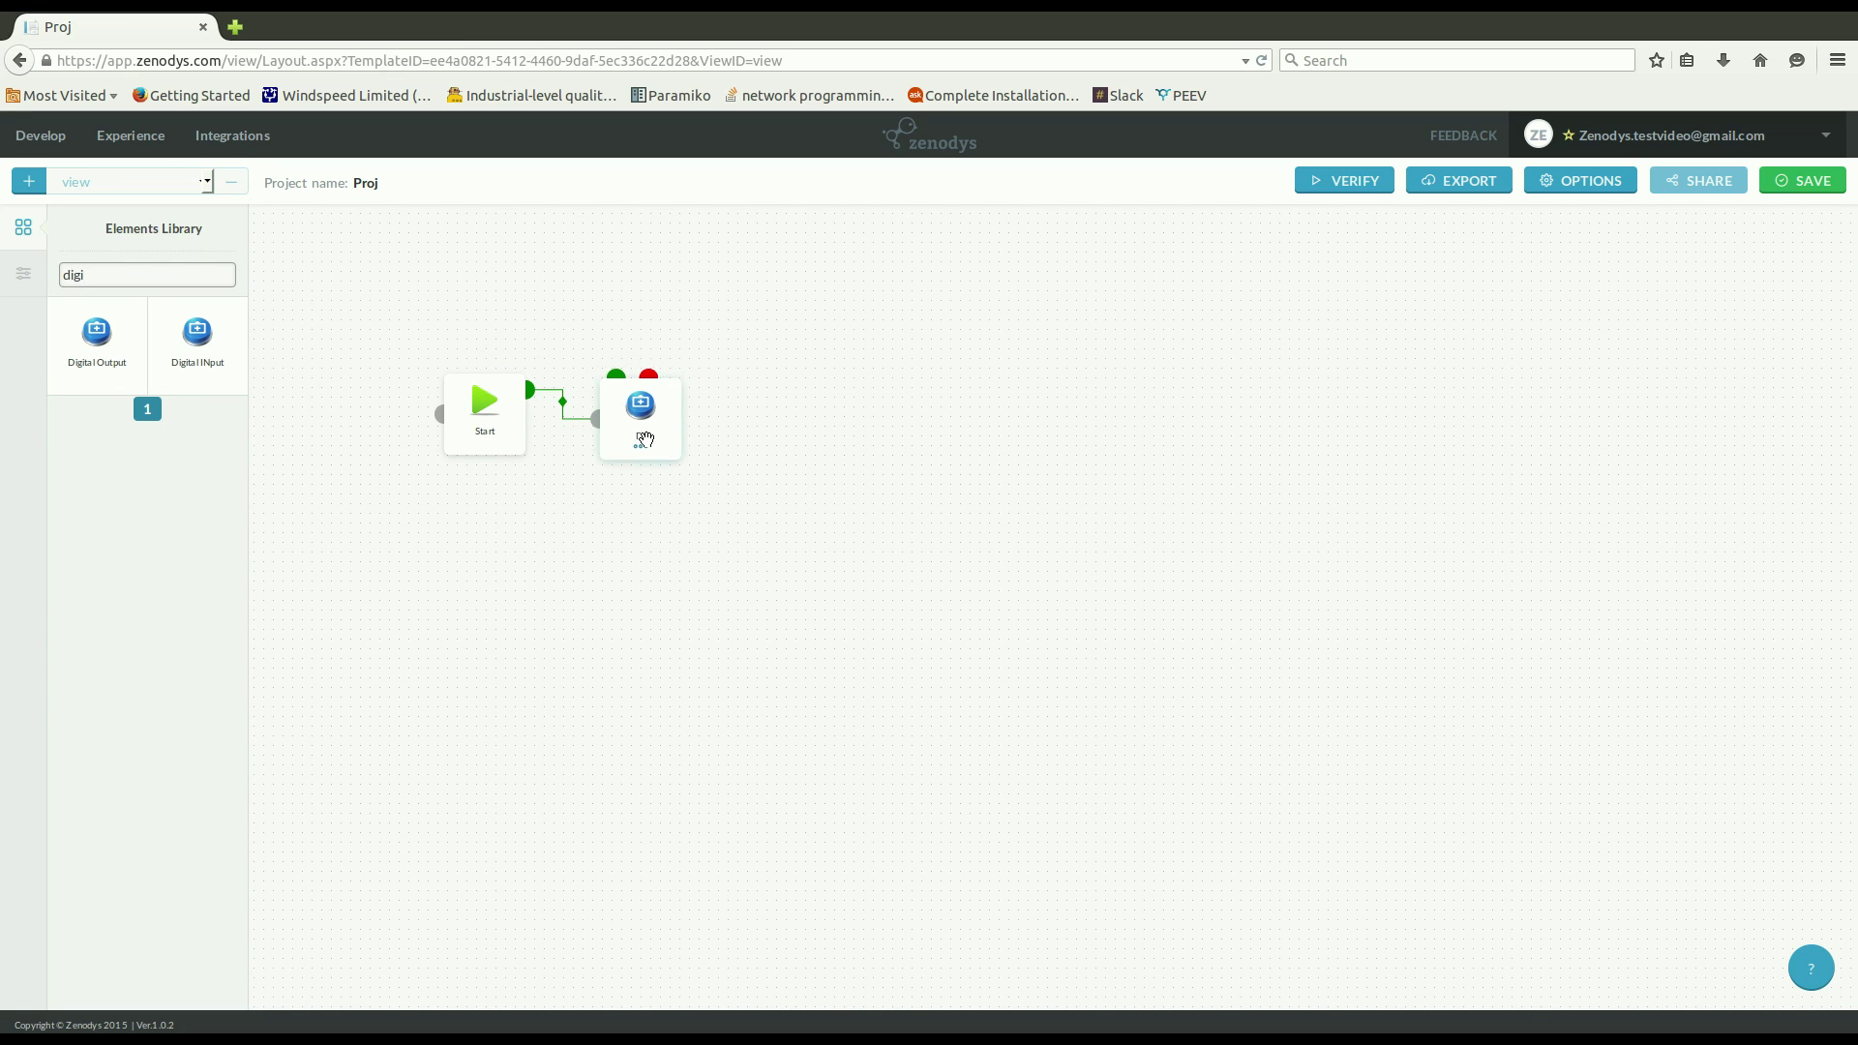
# Add a Sleep node right of DI and wire DI's output into it.
pyautogui.click(26, 234)
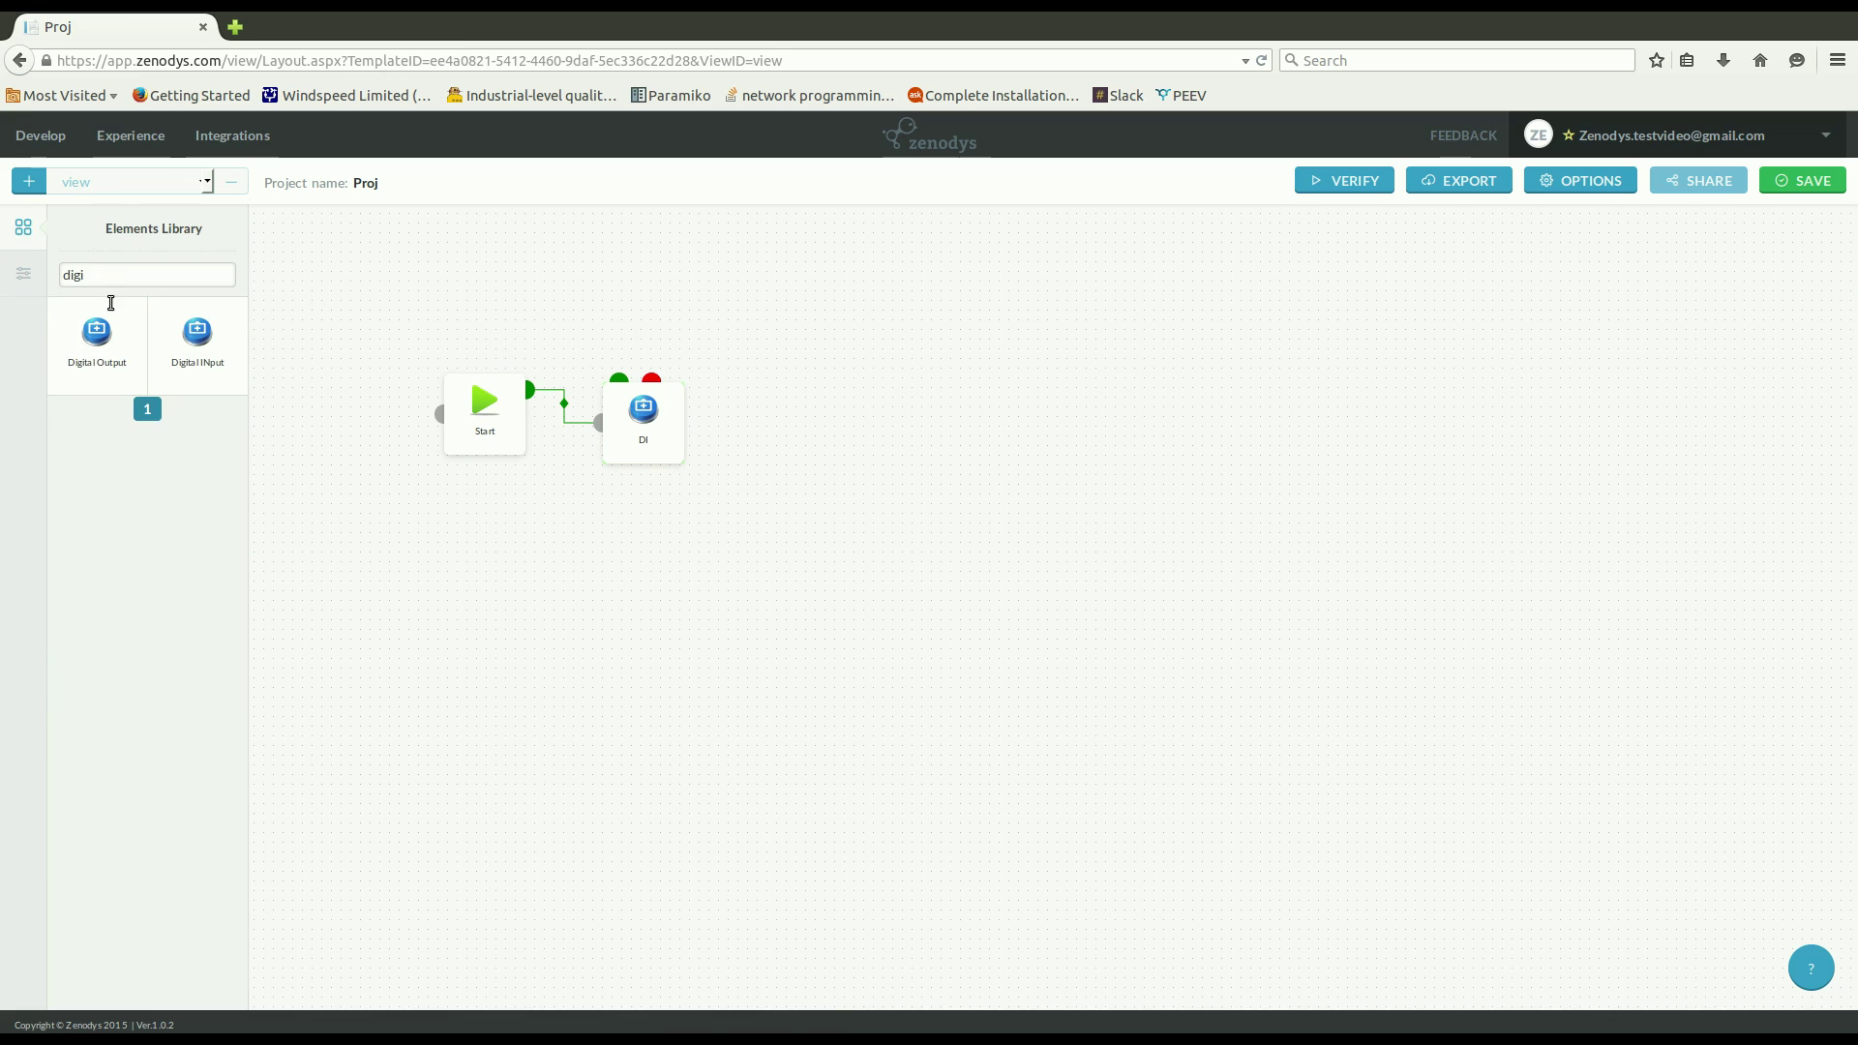
pyautogui.press('BackSpace')
pyautogui.write('slee')
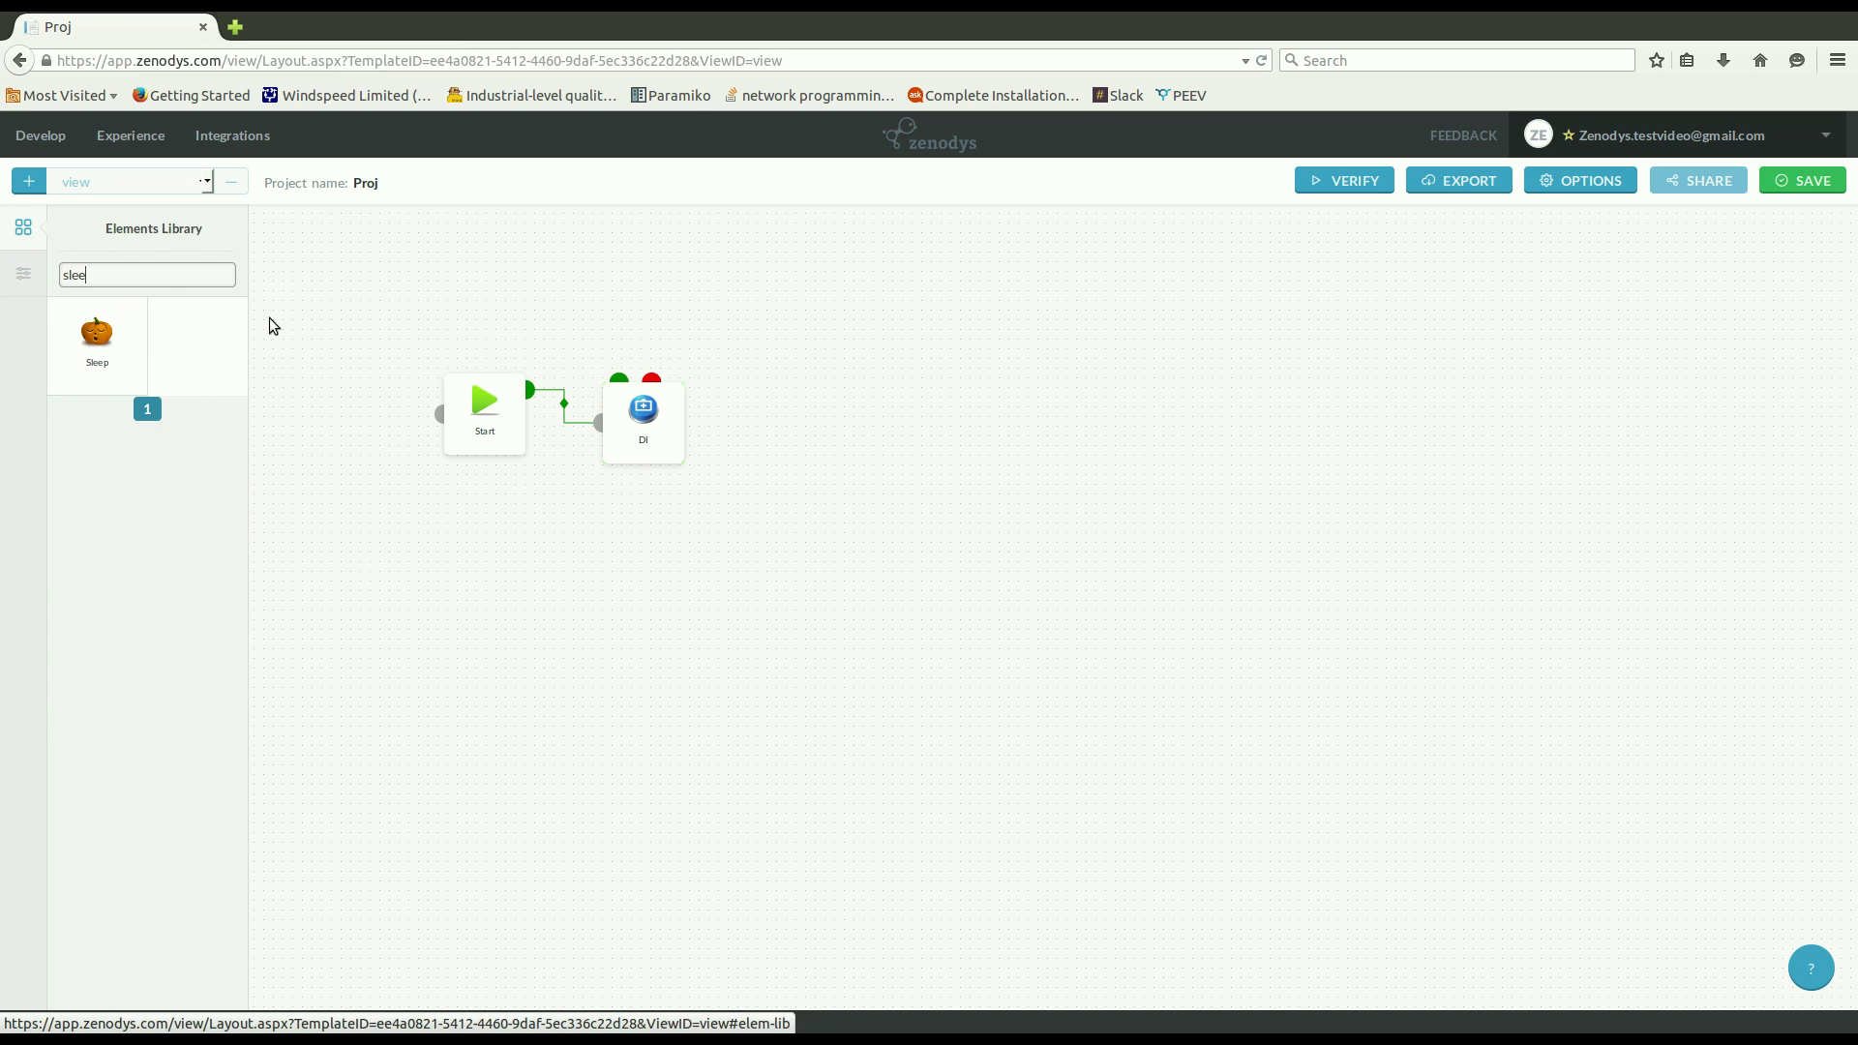
pyautogui.moveTo(94, 362); pyautogui.dragTo(811, 431)
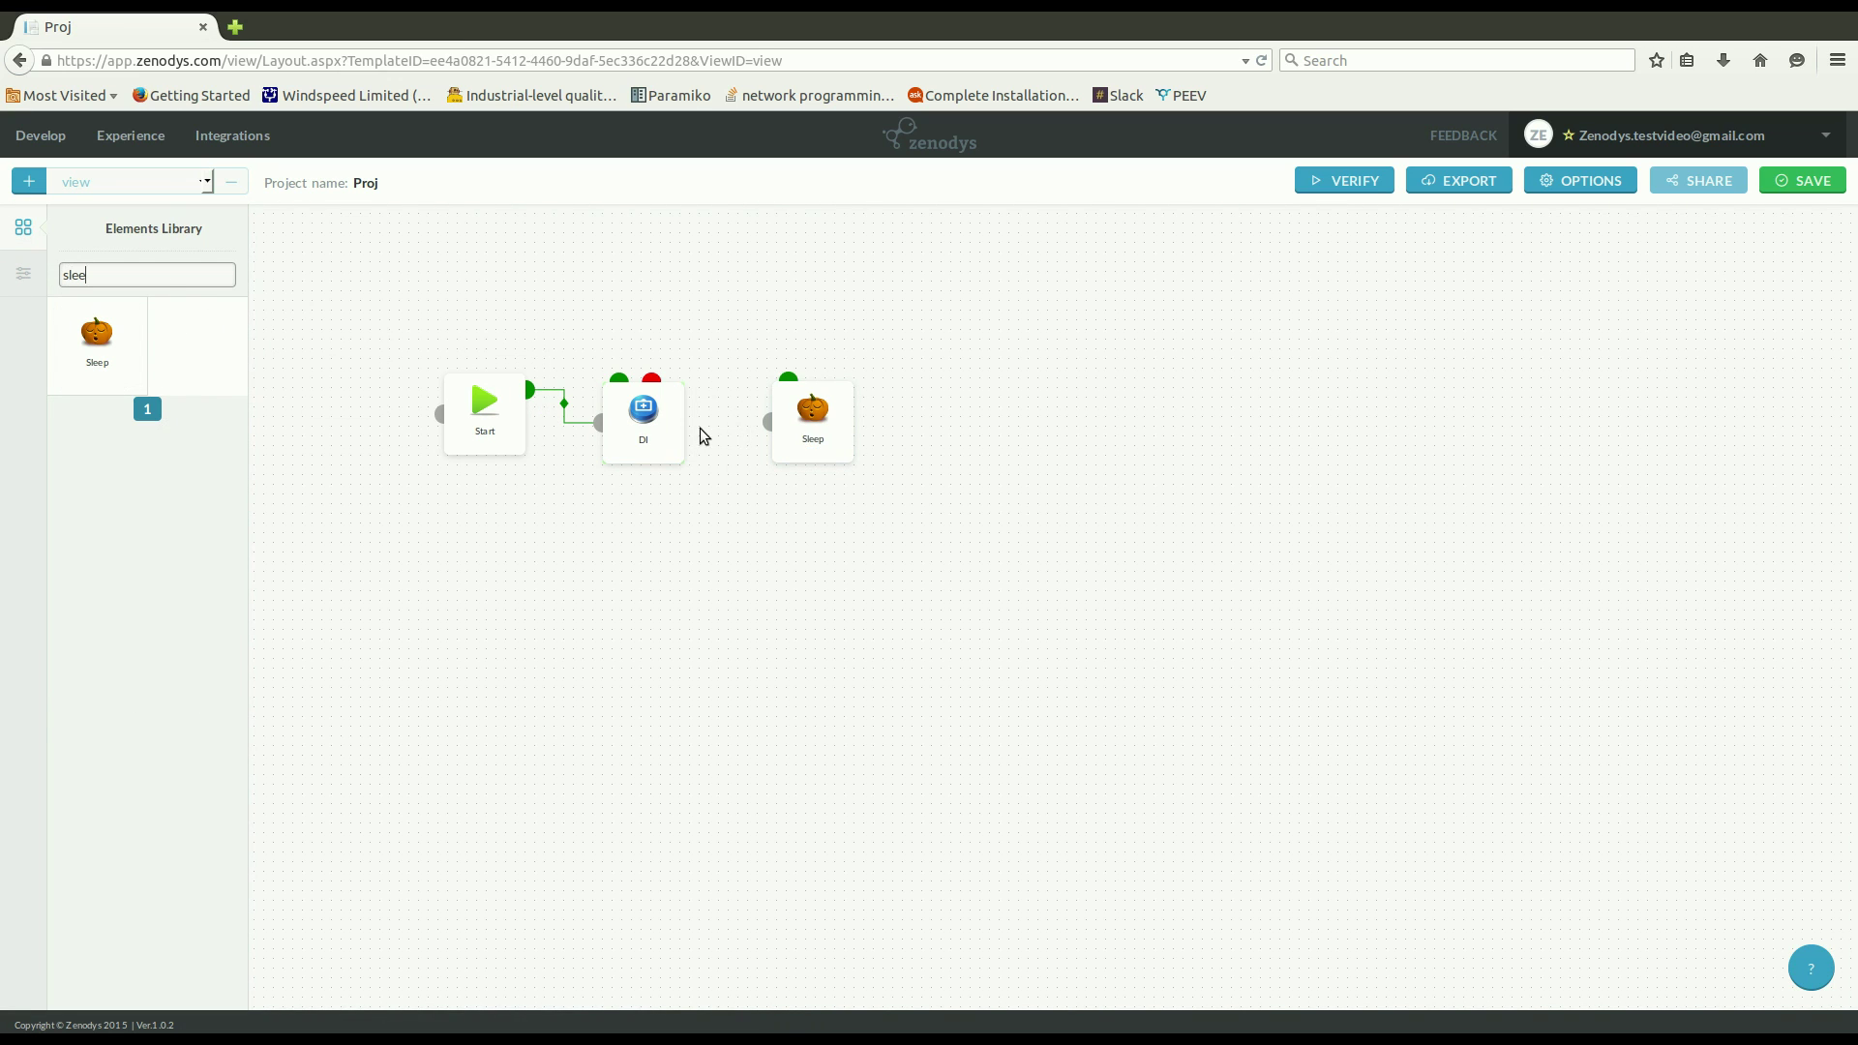
pyautogui.moveTo(619, 409); pyautogui.dragTo(769, 422)
# Set the Sleep node's Sleep Time in ms to 1000.
pyautogui.click(803, 421)
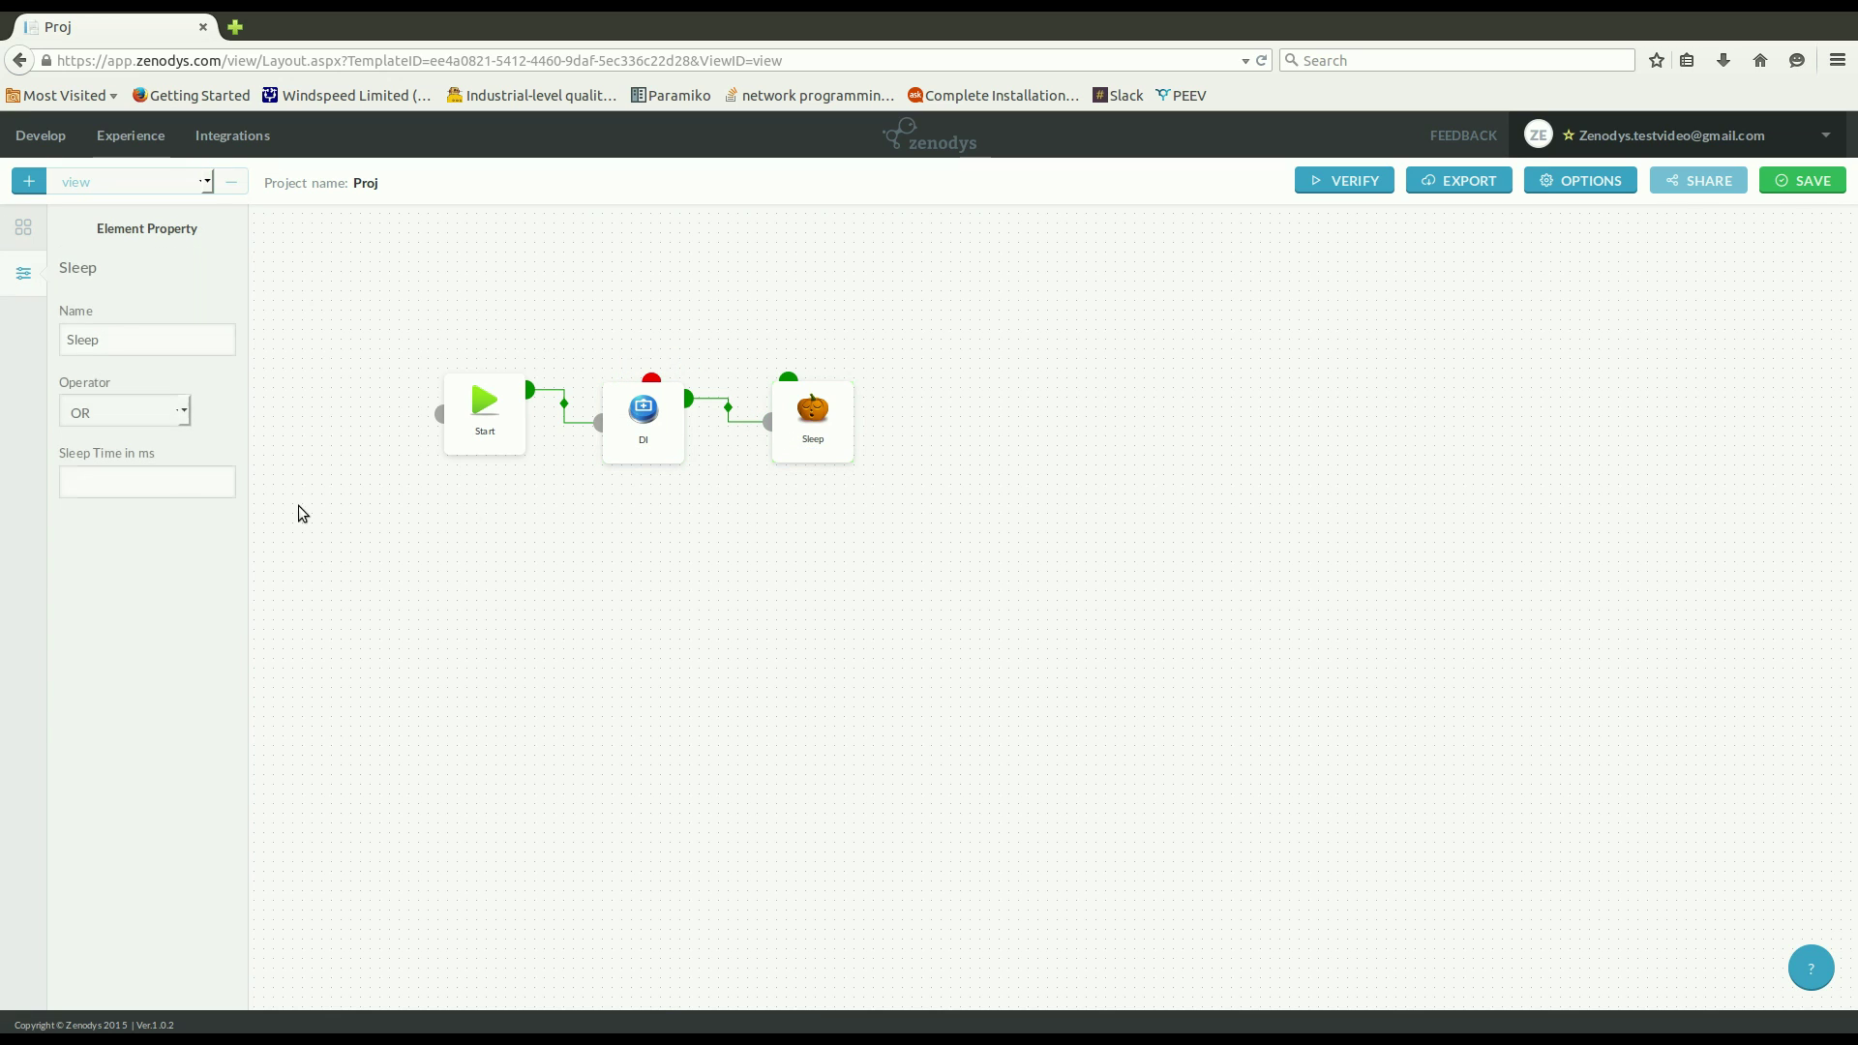
pyautogui.click(148, 495)
pyautogui.write('1000')
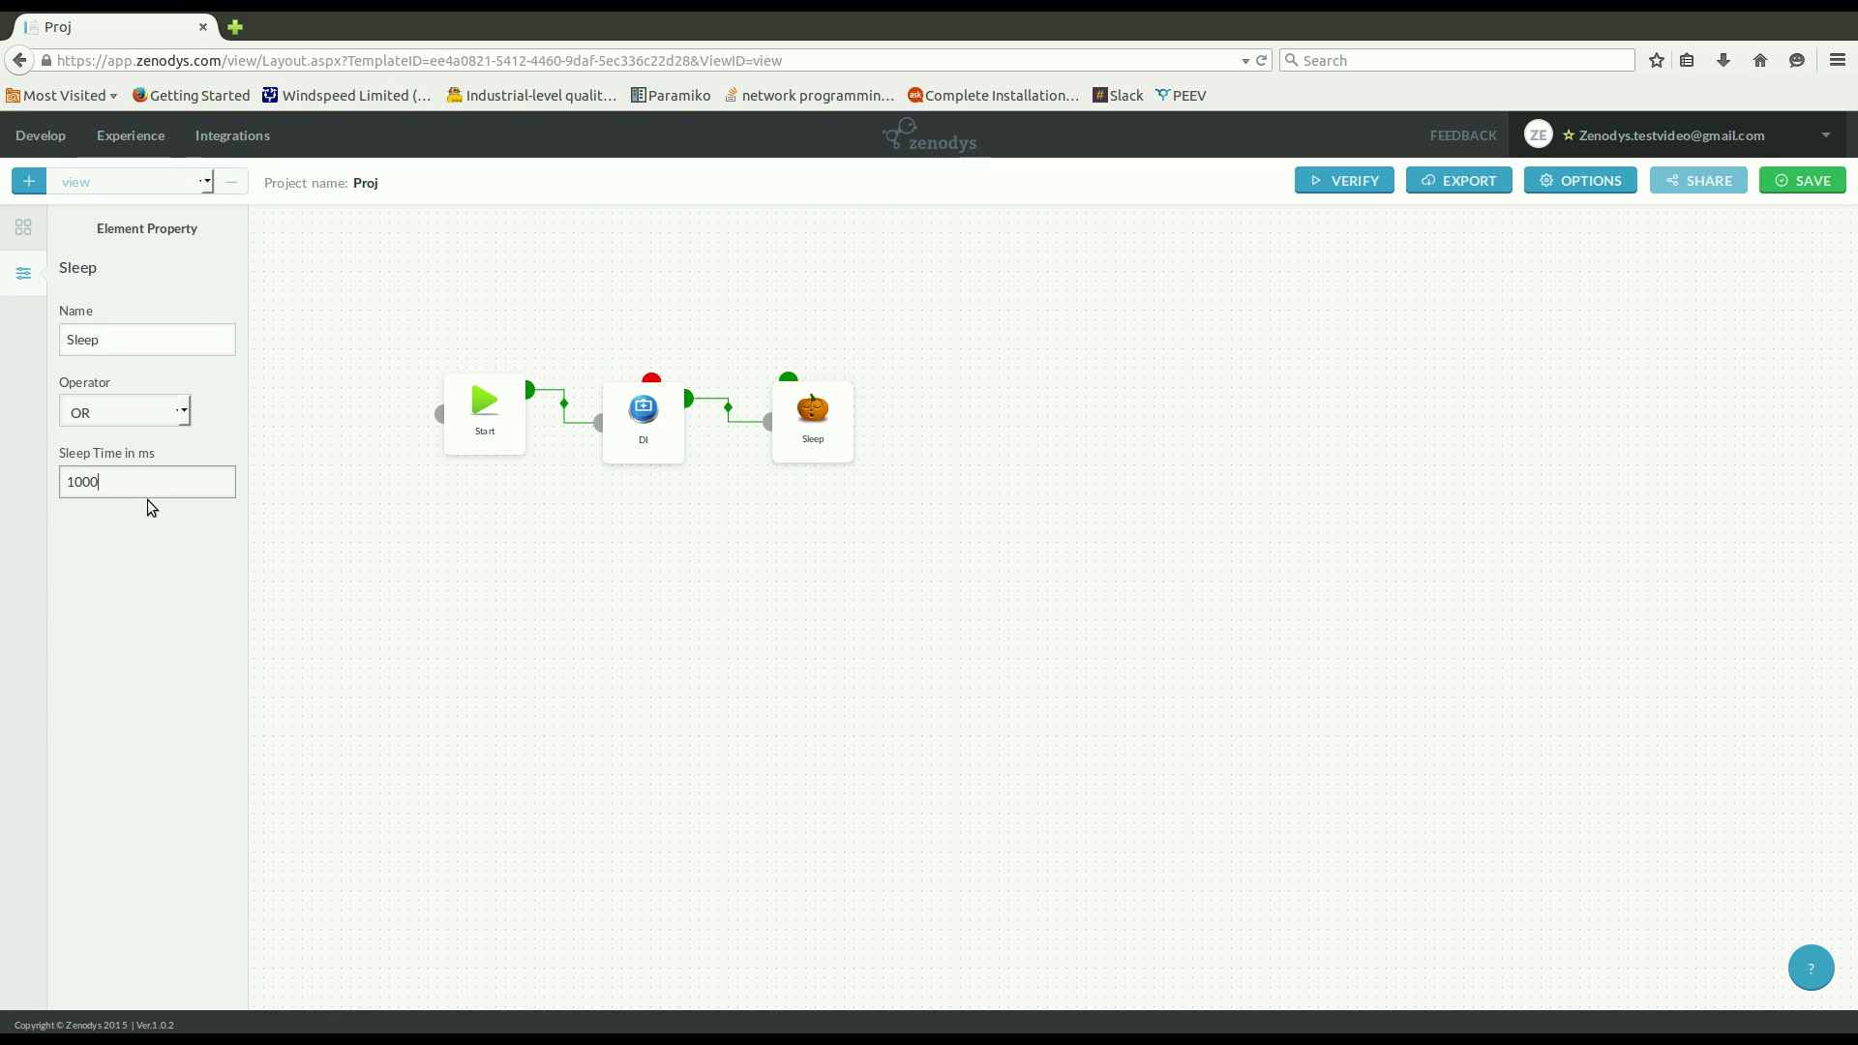
pyautogui.click(605, 658)
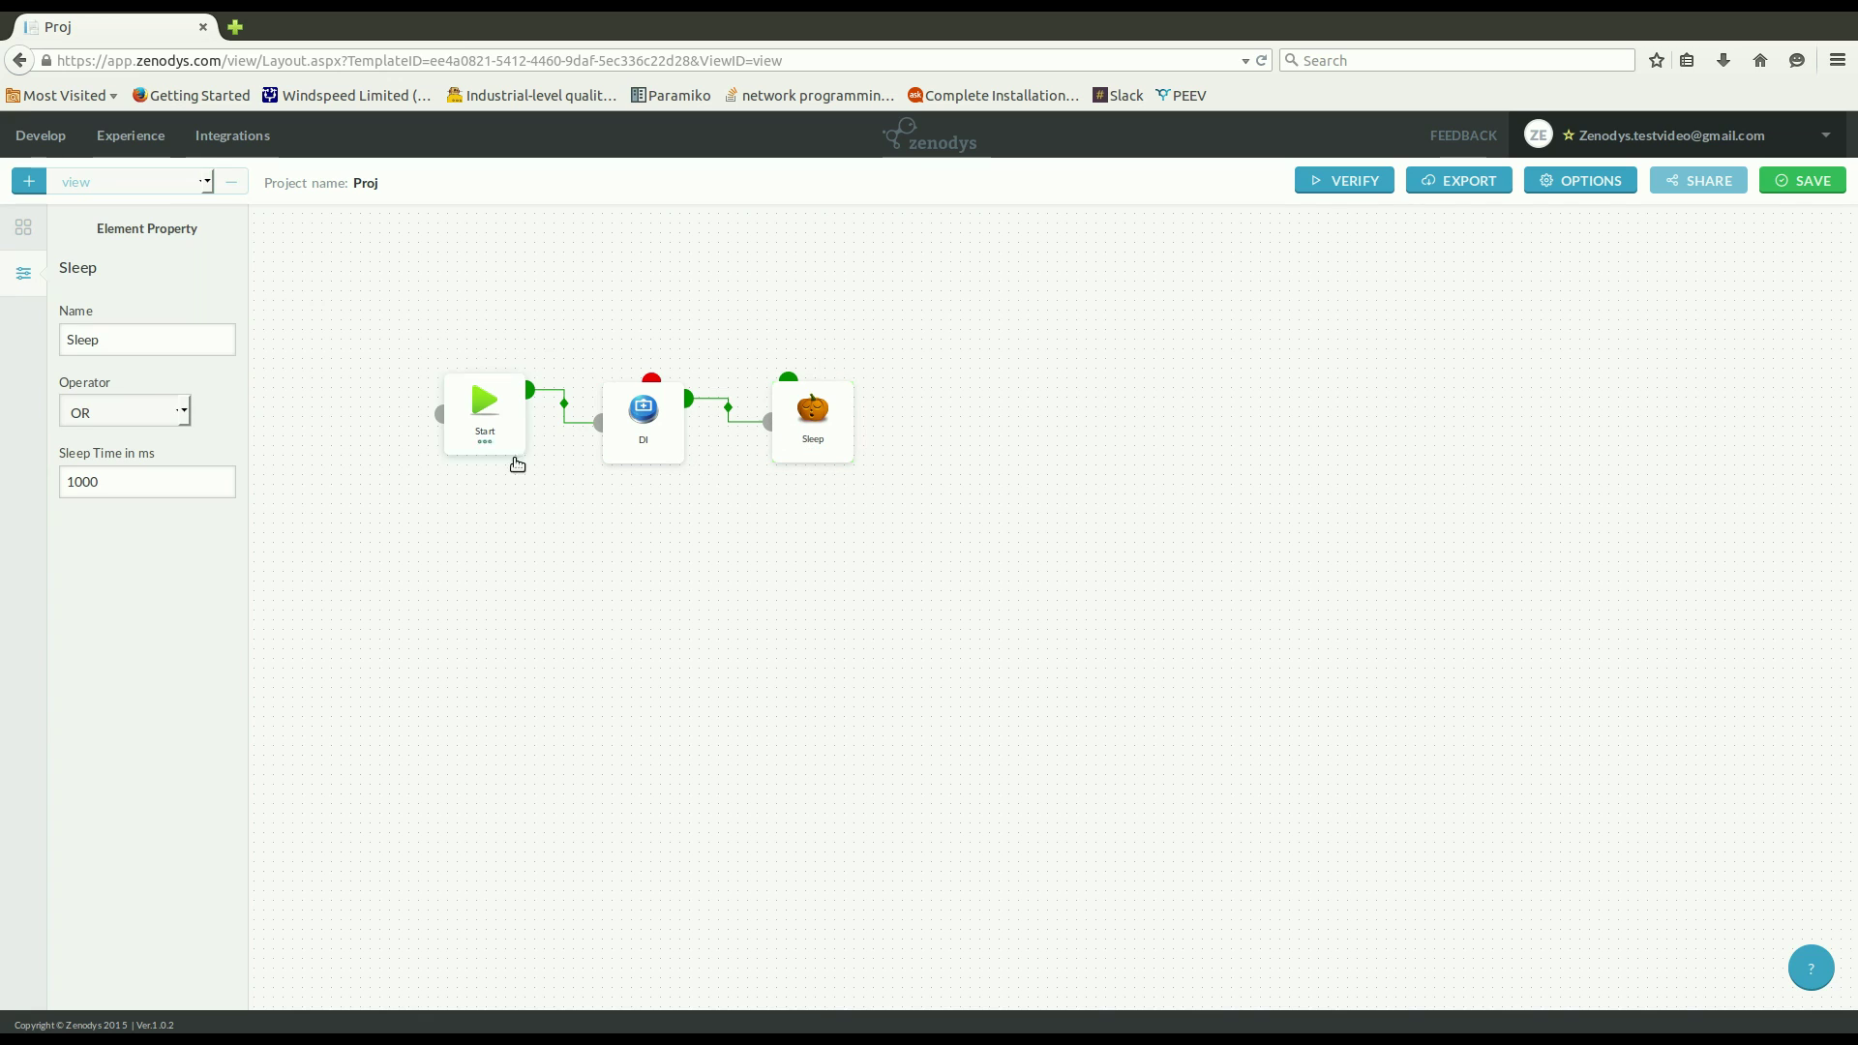
# Connect Sleep back to Start so the flow loops, then clear the selection.
pyautogui.moveTo(788, 402); pyautogui.dragTo(440, 415)
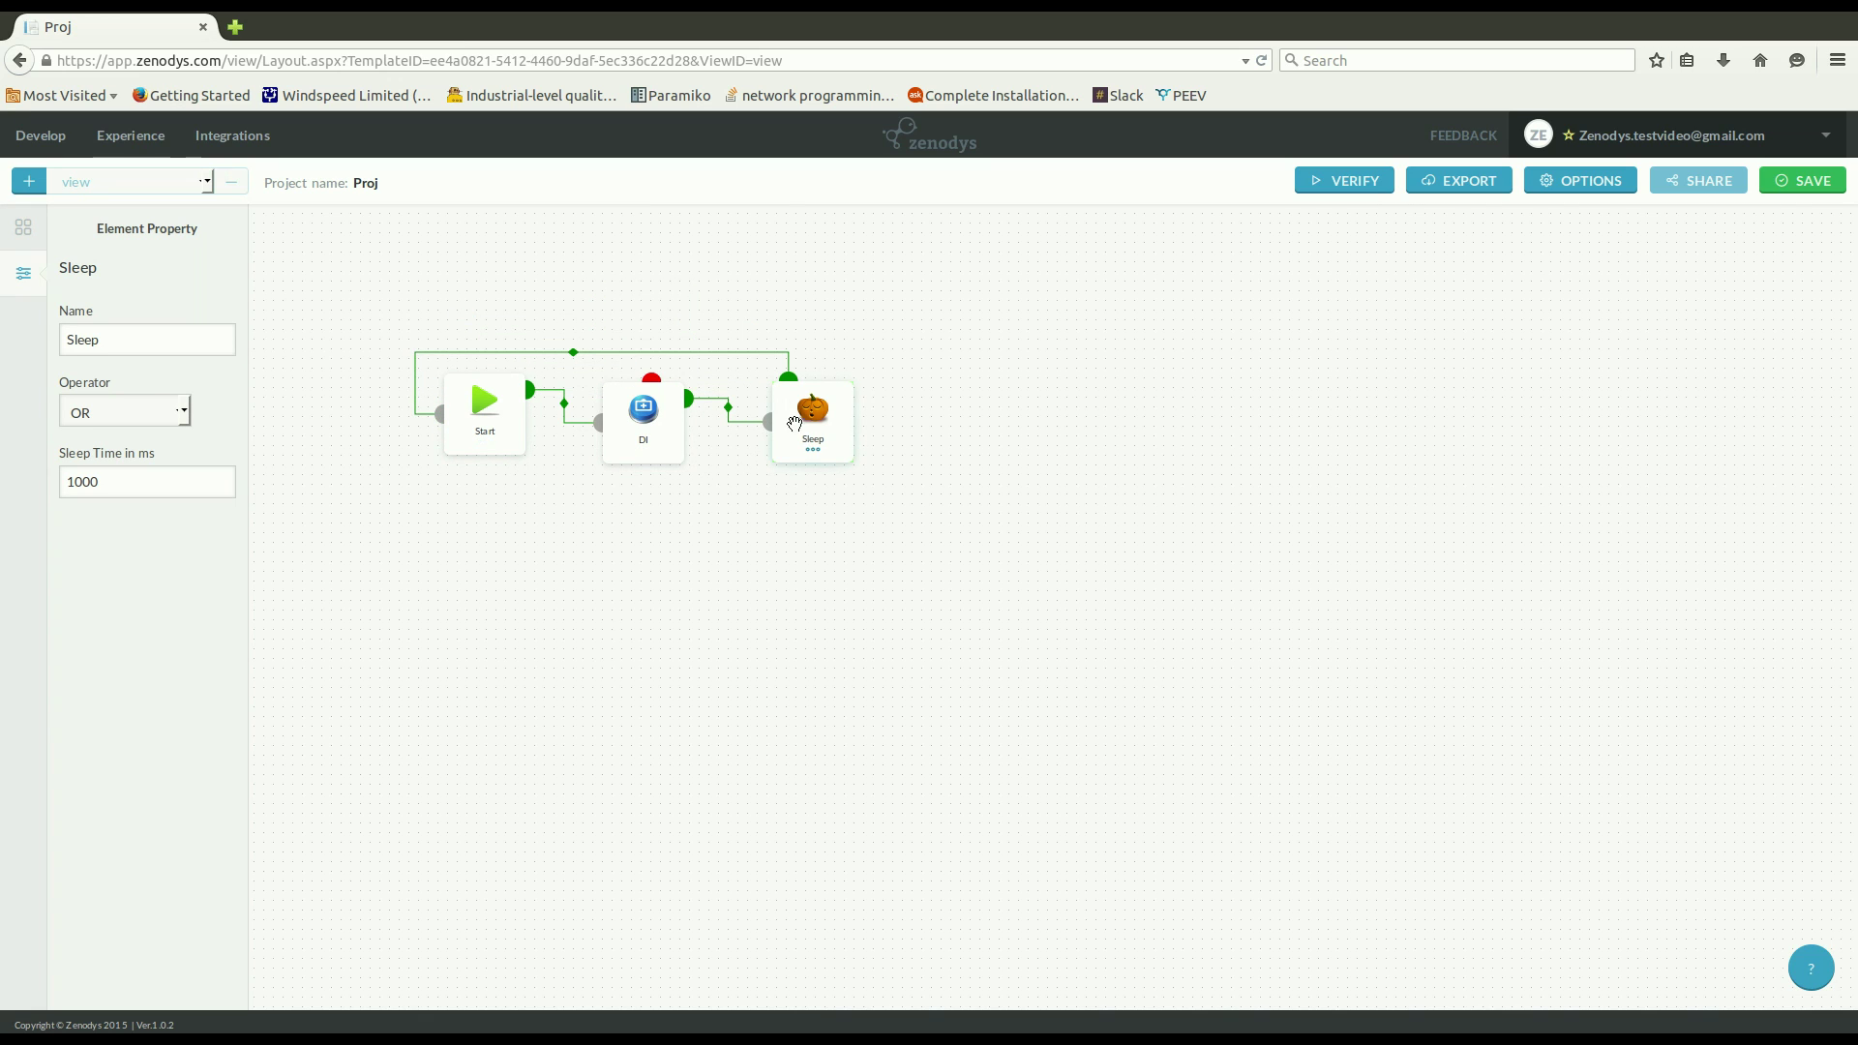
pyautogui.click(809, 412)
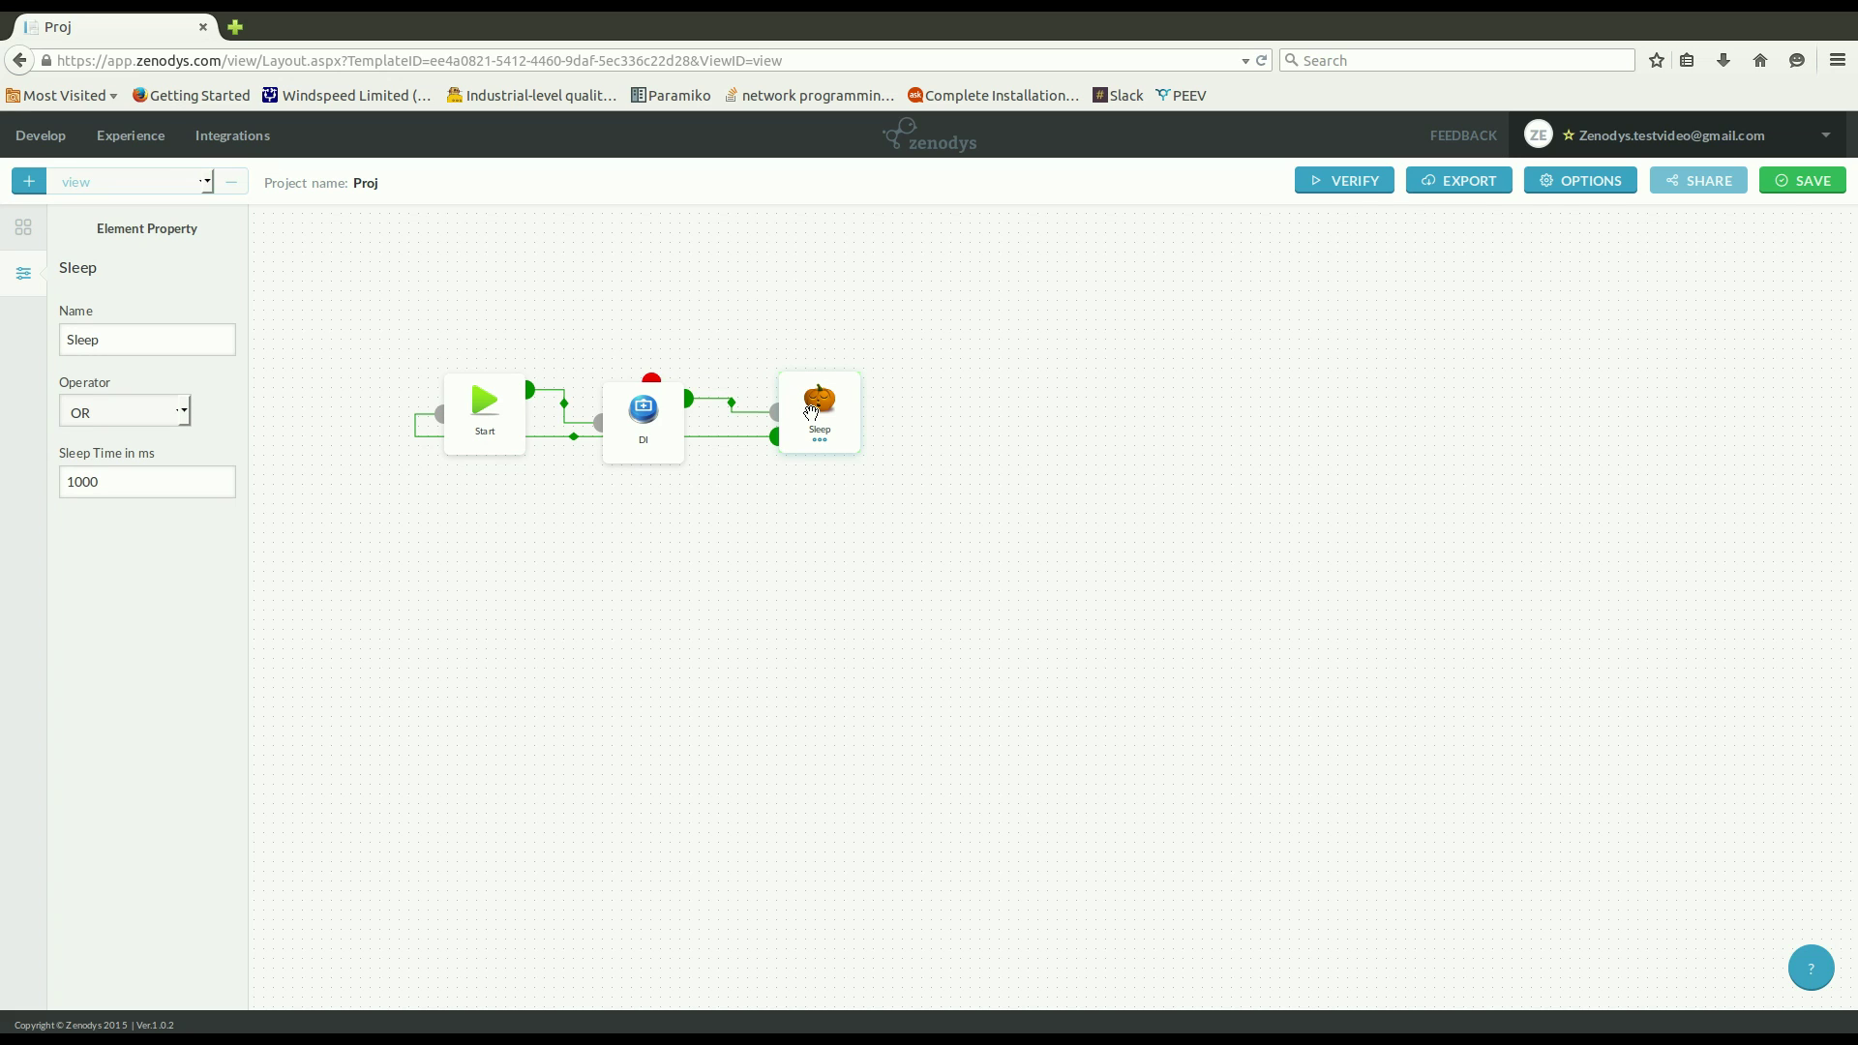
pyautogui.press('Escape')
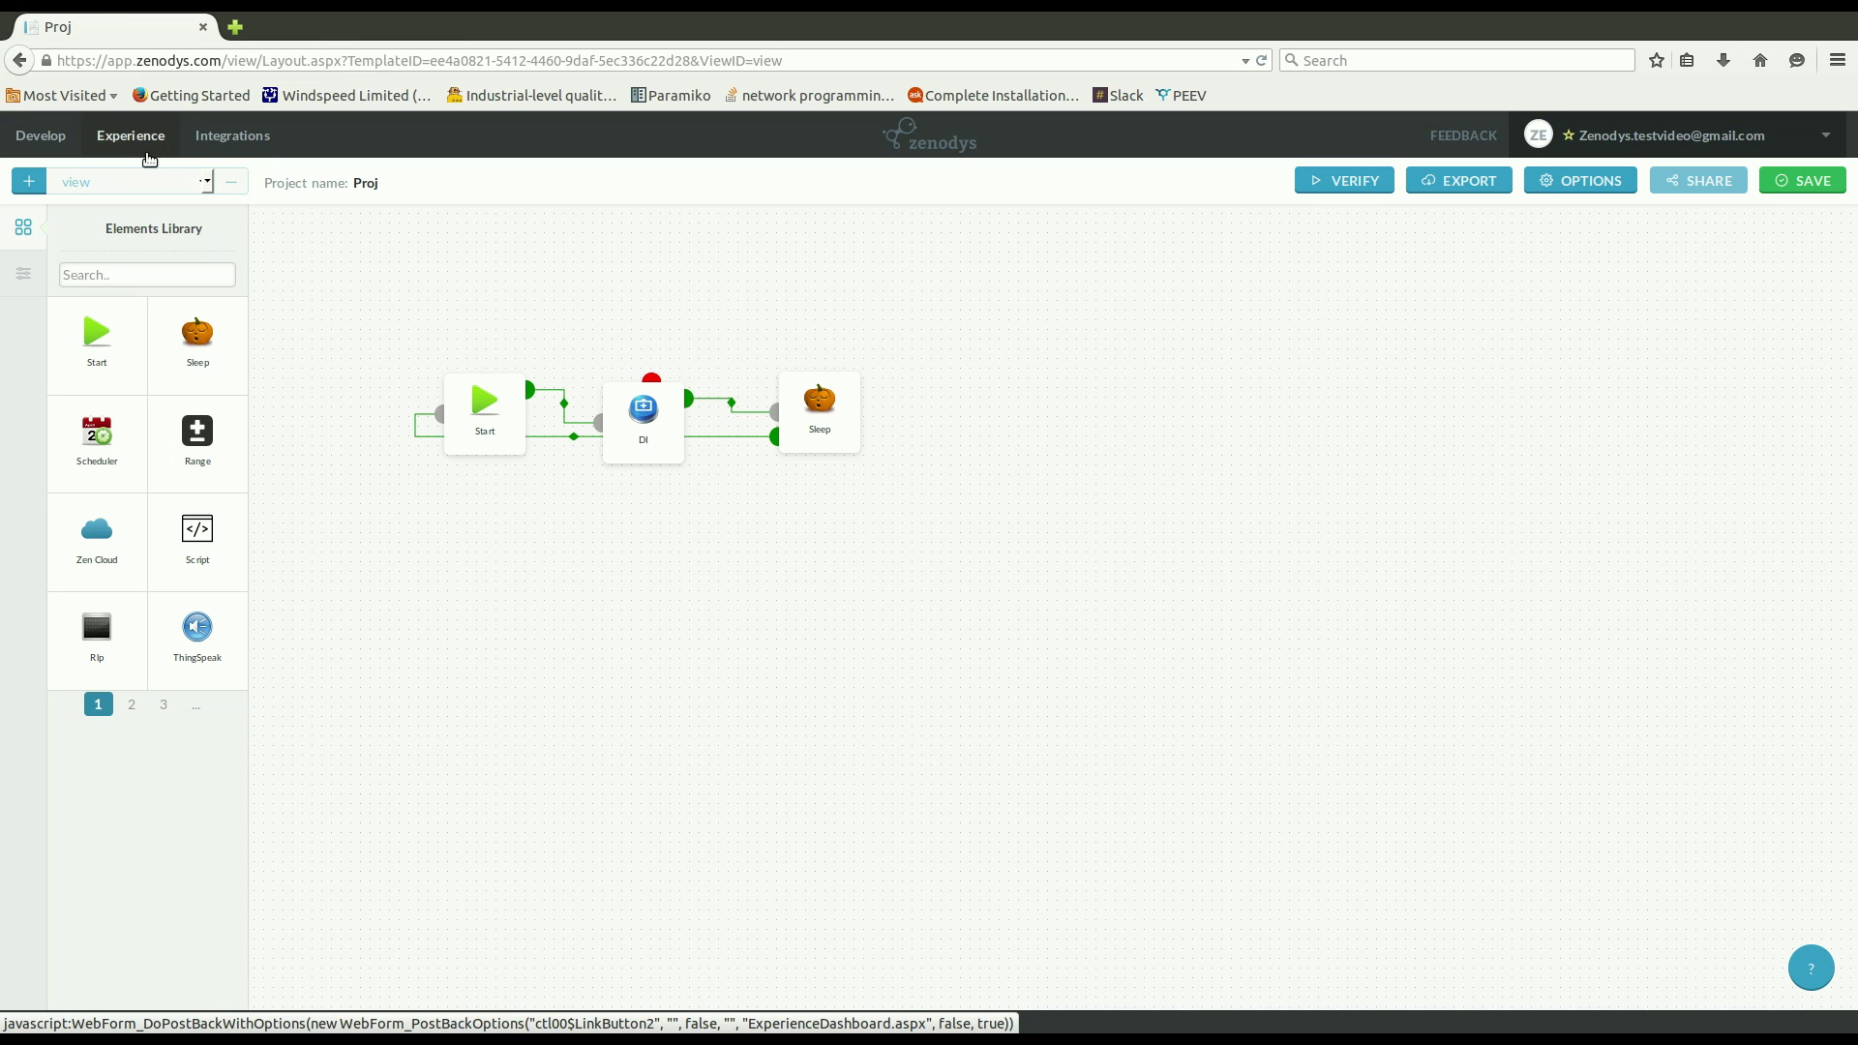
# Open the Testexperience card from the Experience dashboard.
pyautogui.click(150, 158)
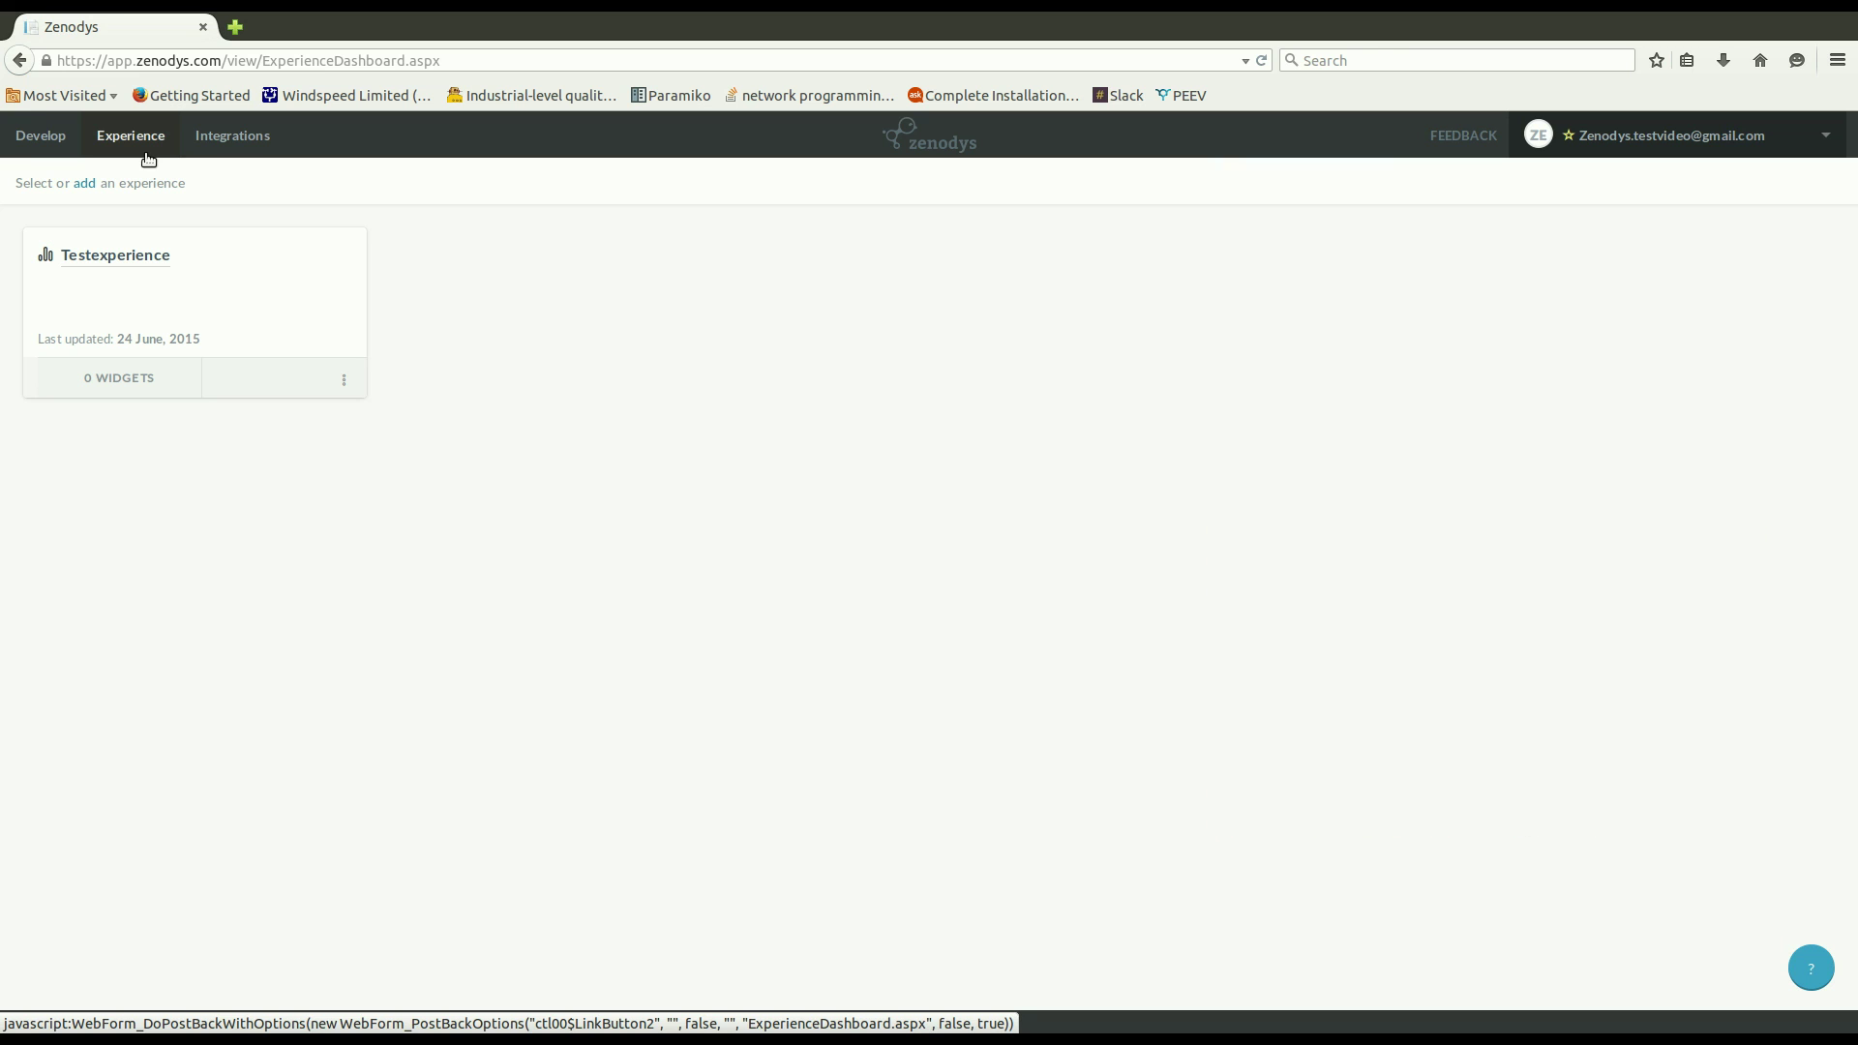
pyautogui.click(136, 281)
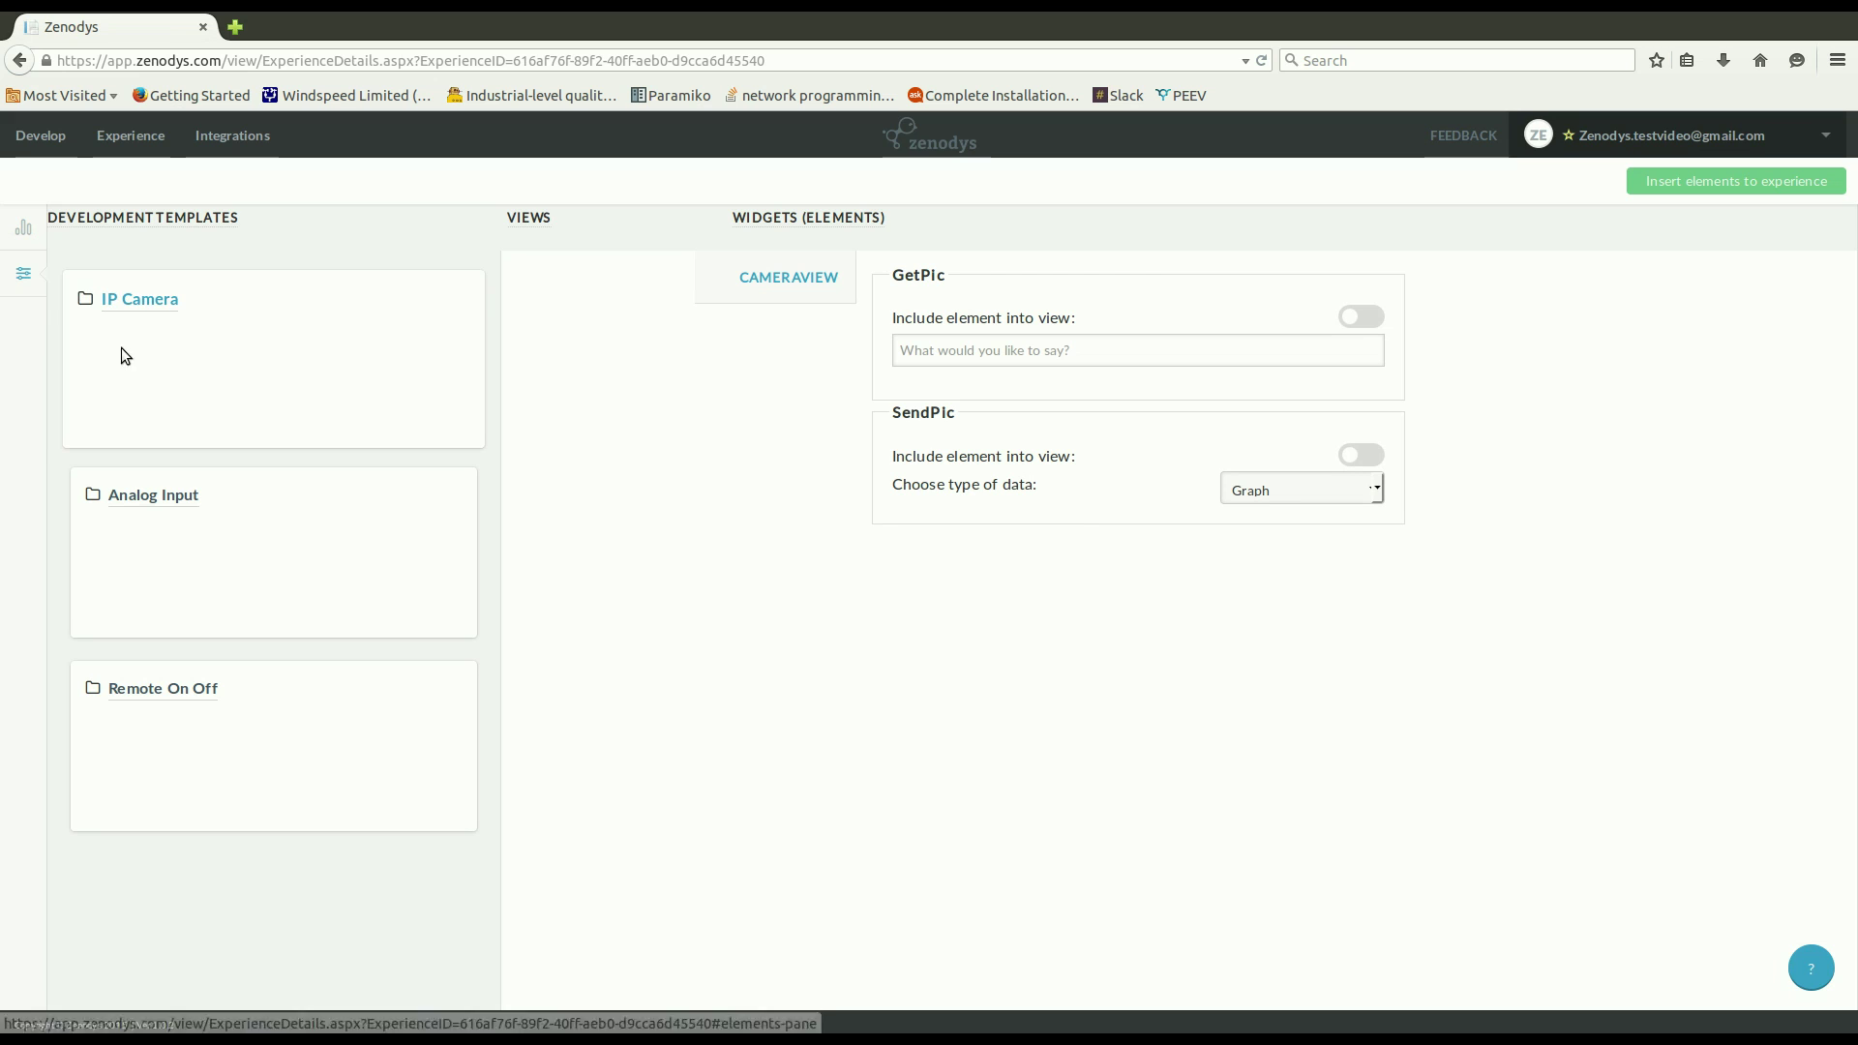
# Include the IP Camera template's GetPic widget and insert it into Testexperience.
pyautogui.click(147, 333)
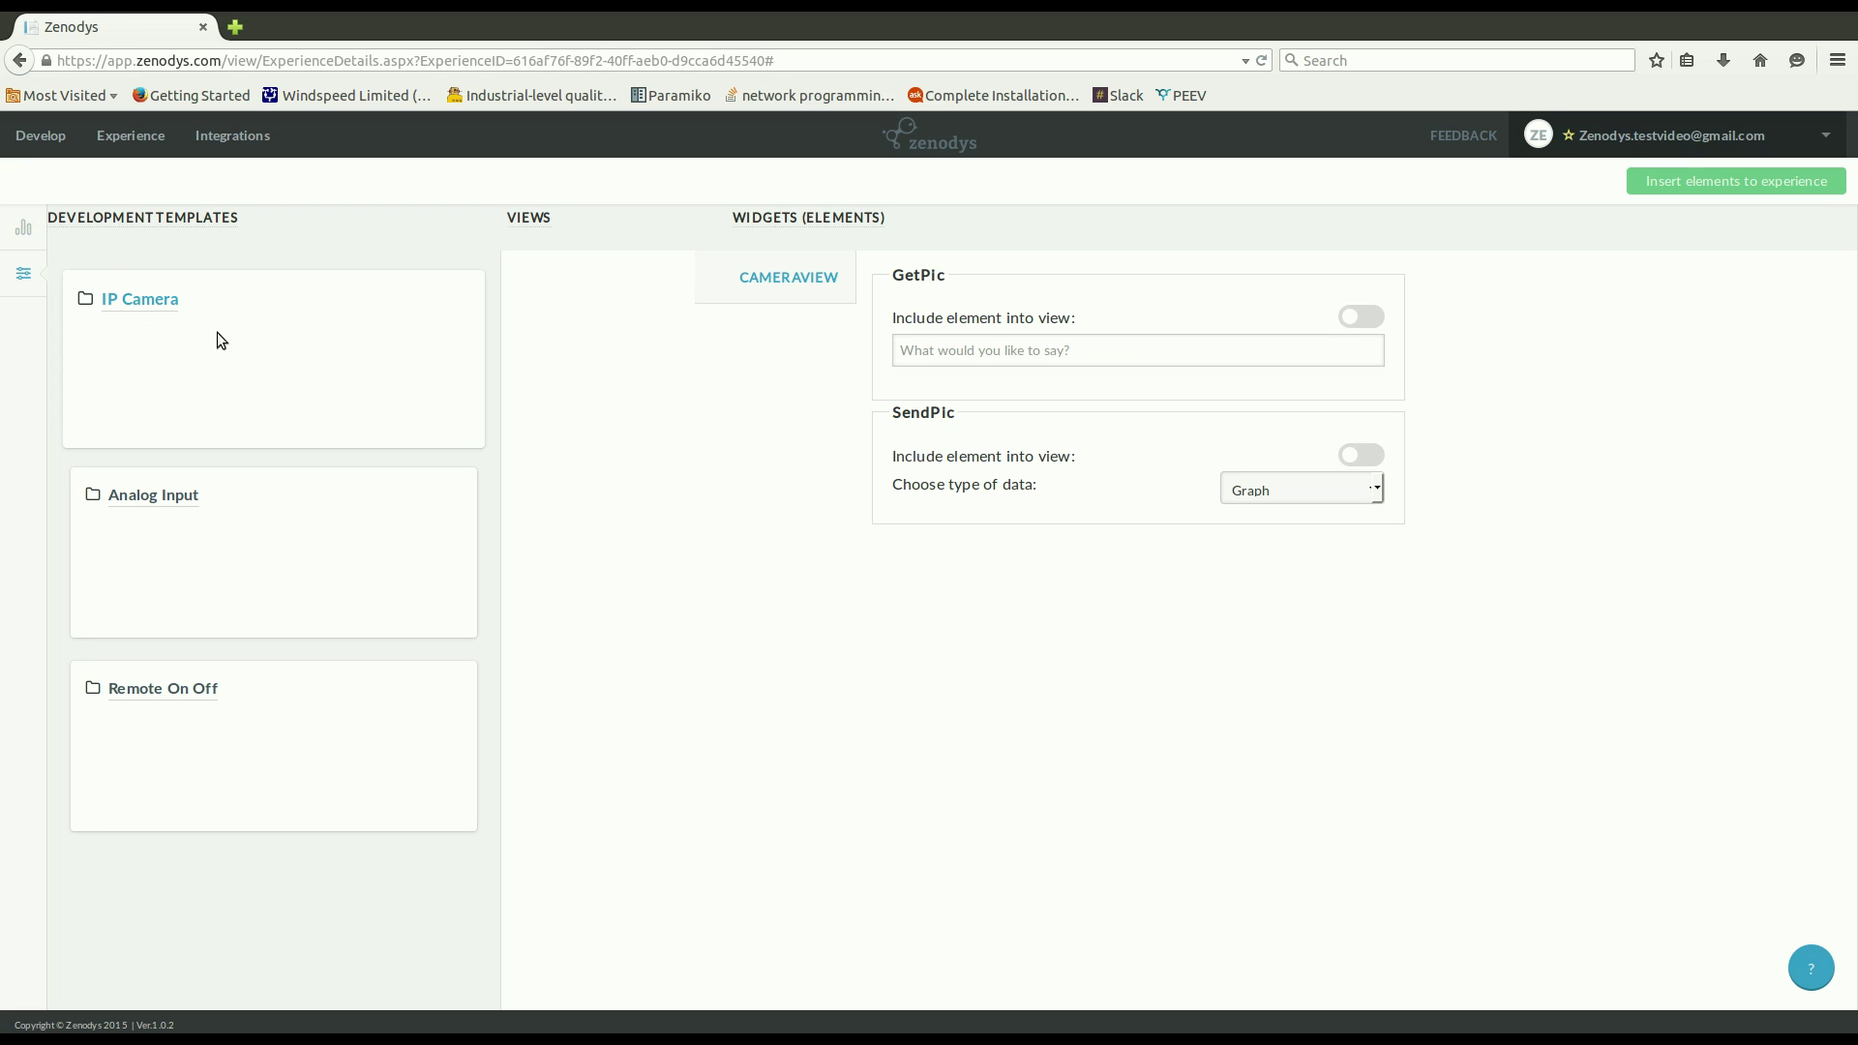
pyautogui.click(1360, 334)
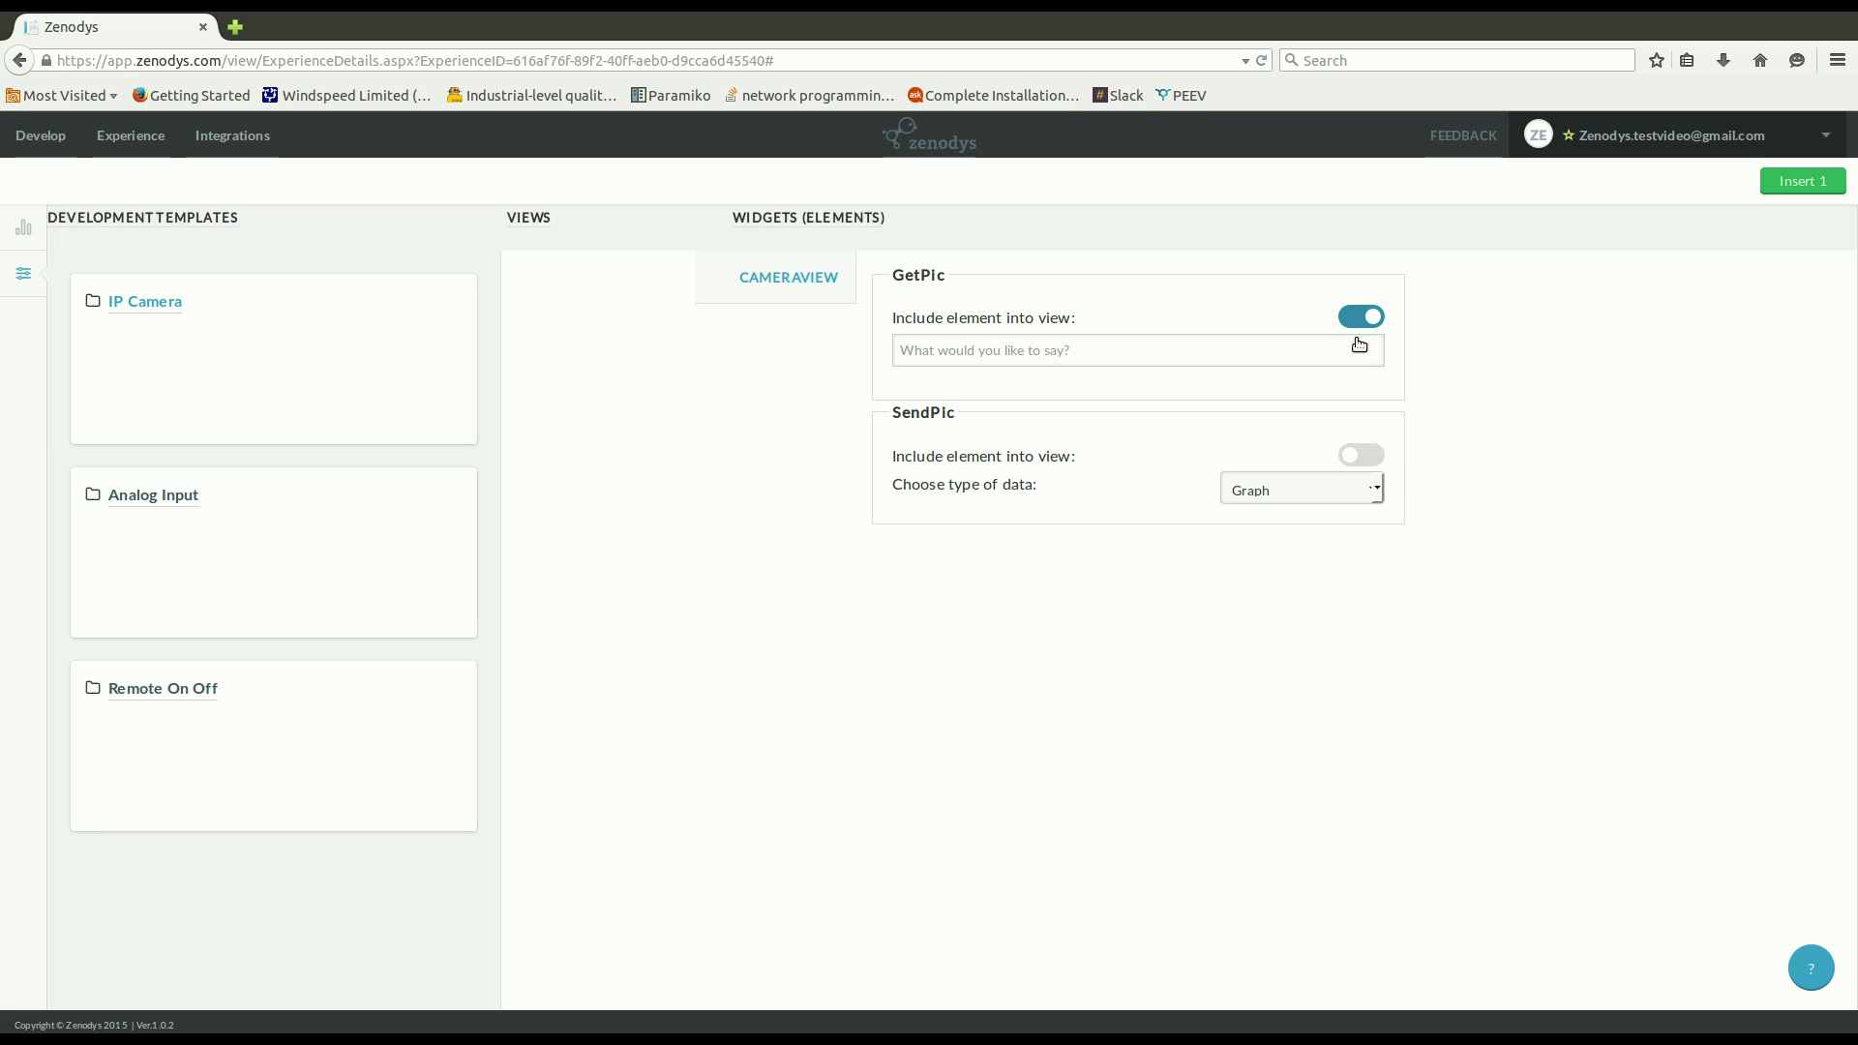
pyautogui.click(1790, 201)
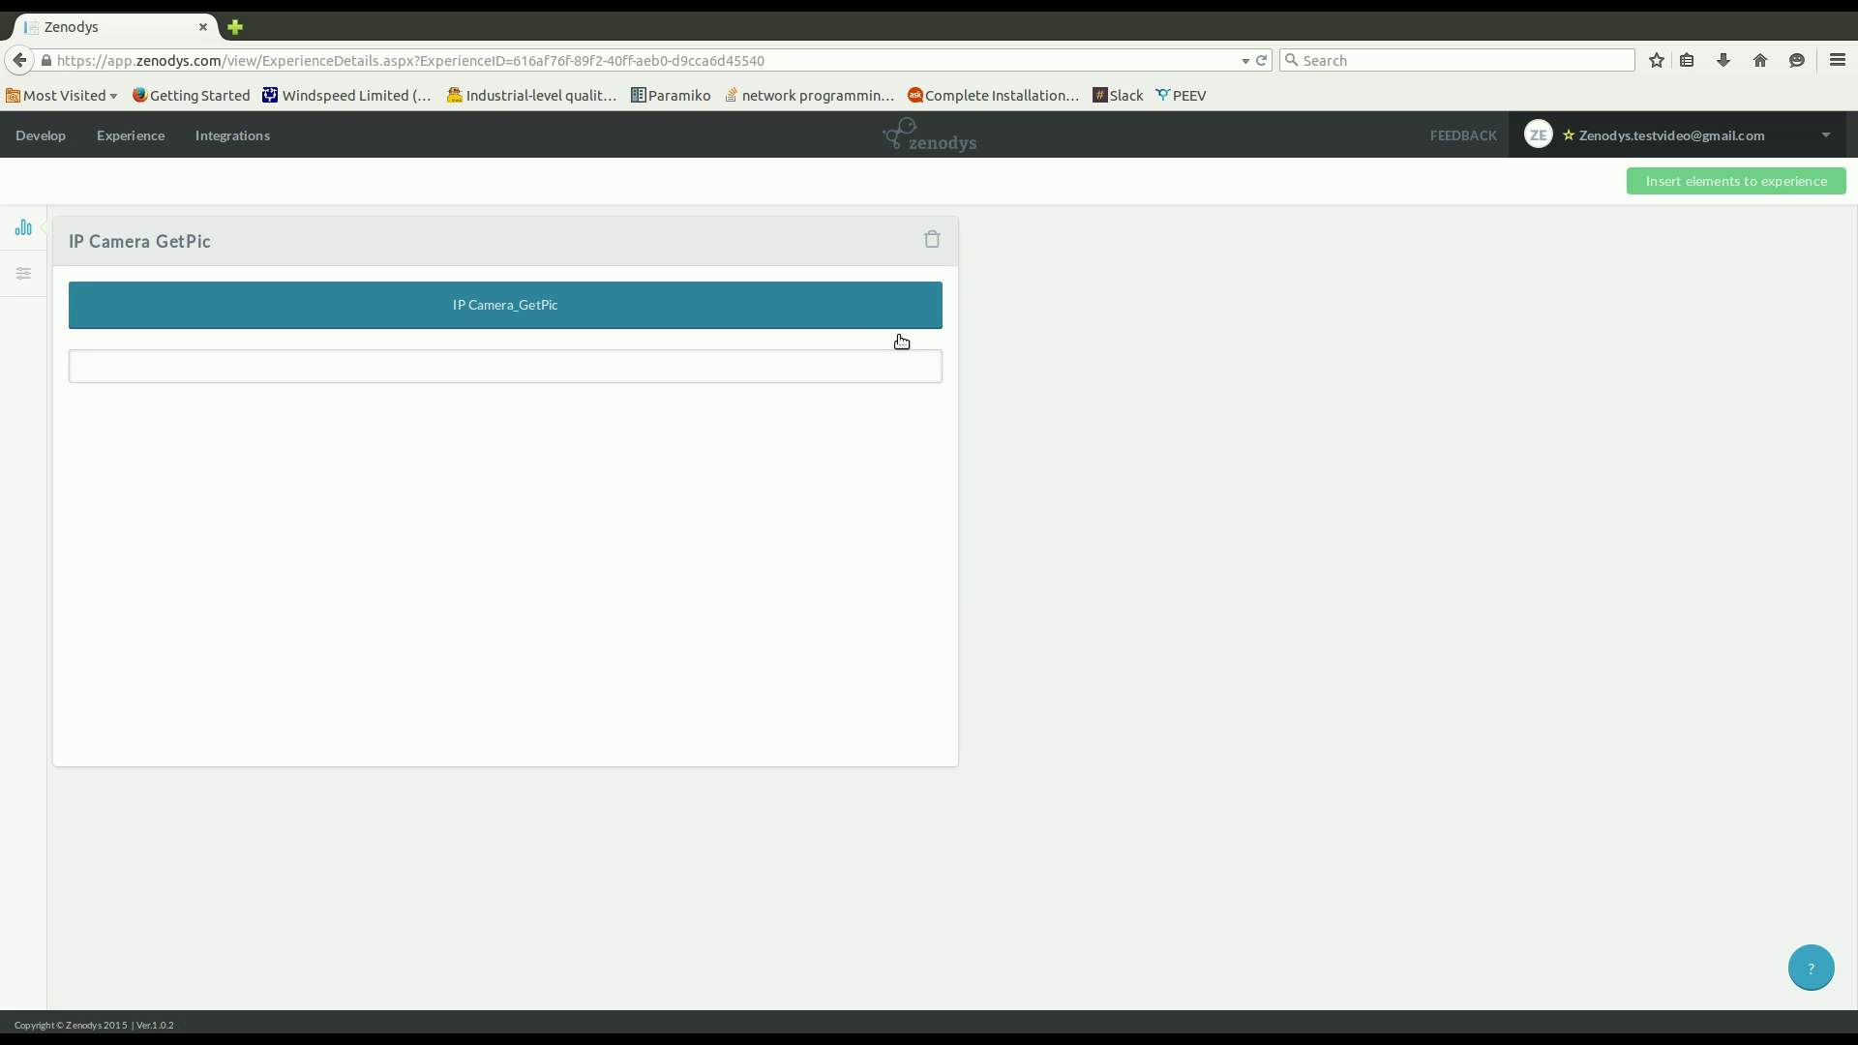
# Start linking Dropbox on the Integrations page, then back out of the Dropbox sign-in page.
pyautogui.click(220, 159)
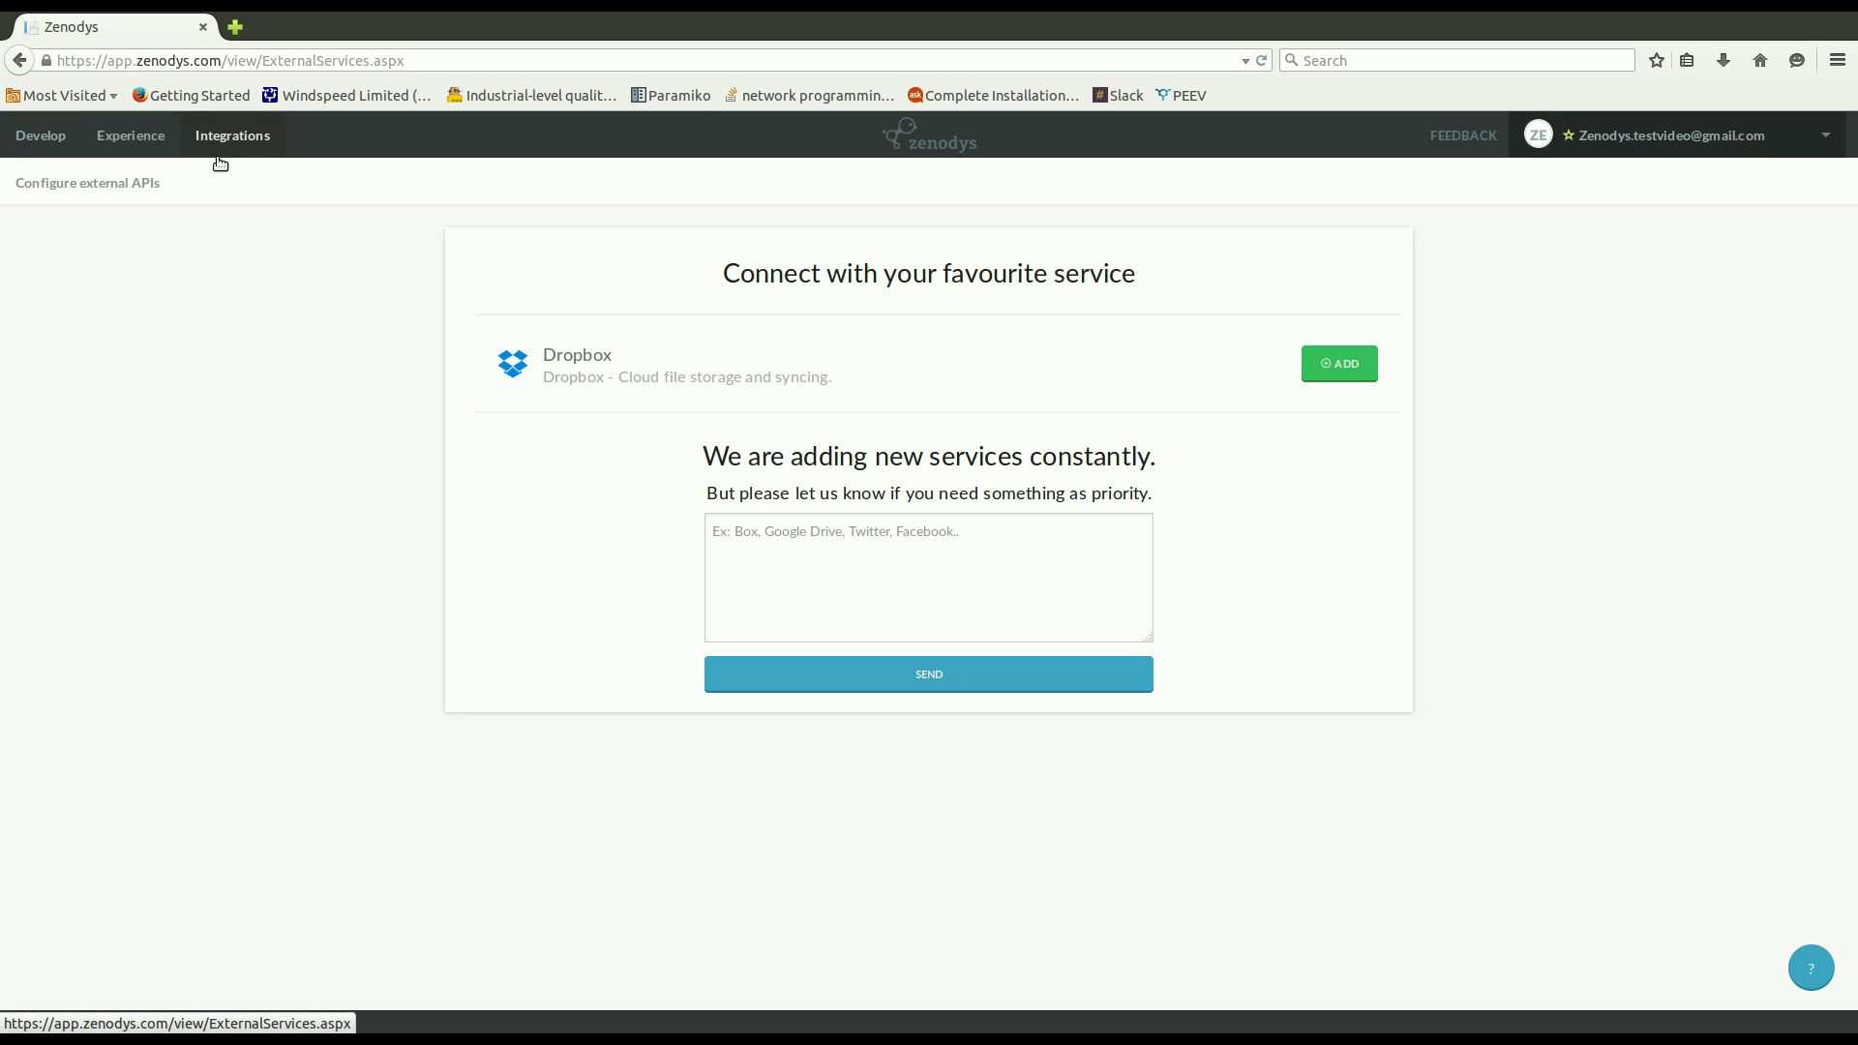
pyautogui.click(1360, 382)
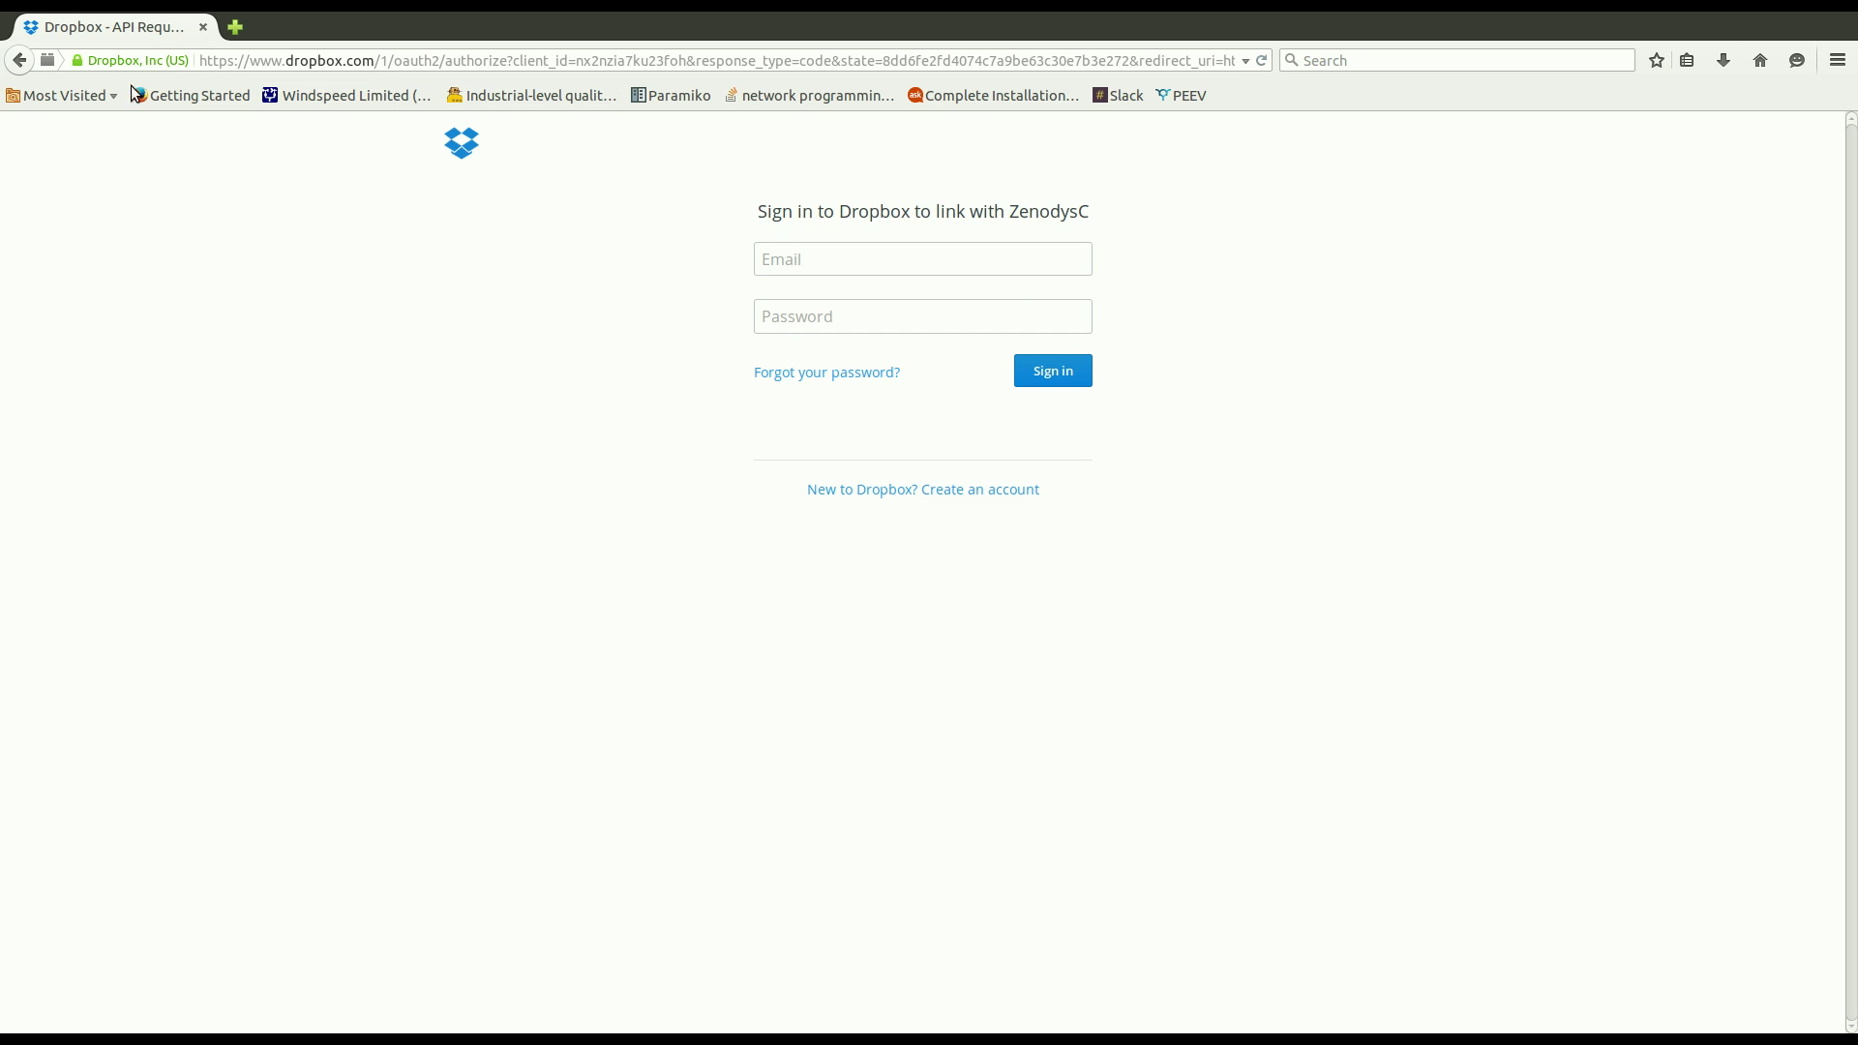
pyautogui.click(19, 60)
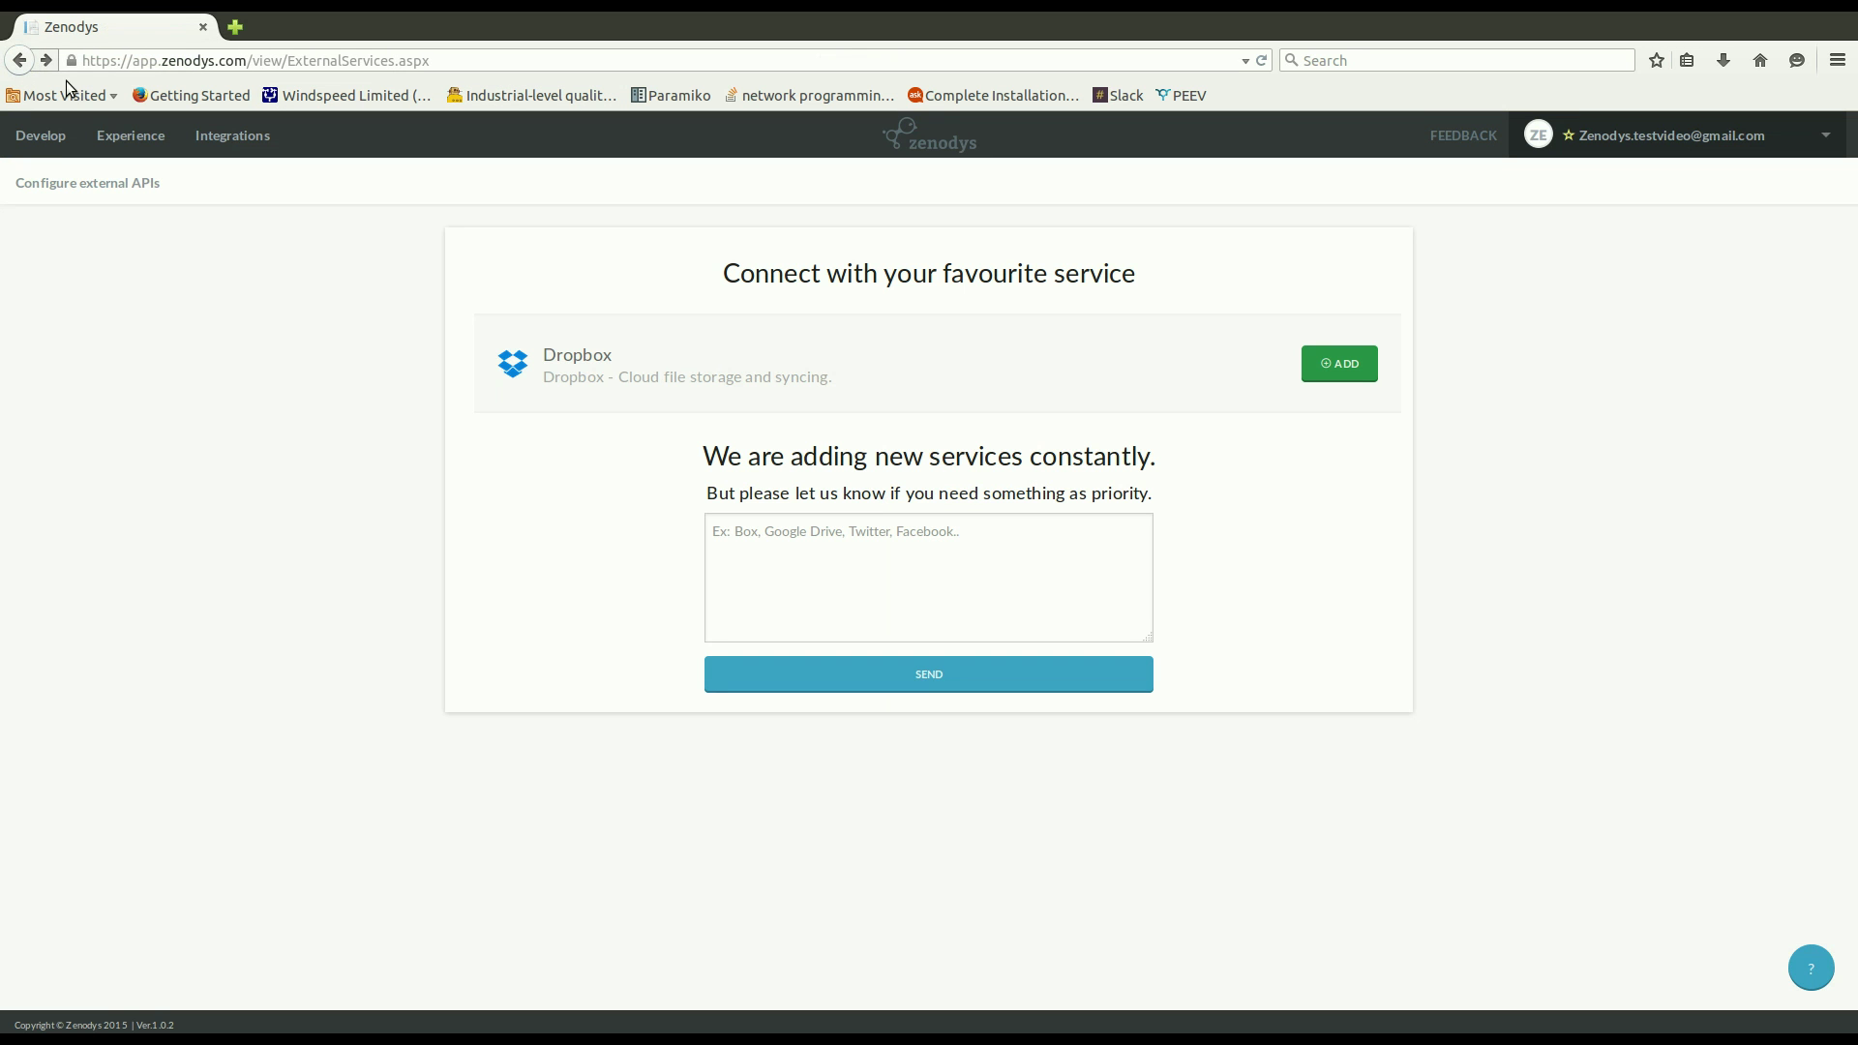
pyautogui.click(1477, 160)
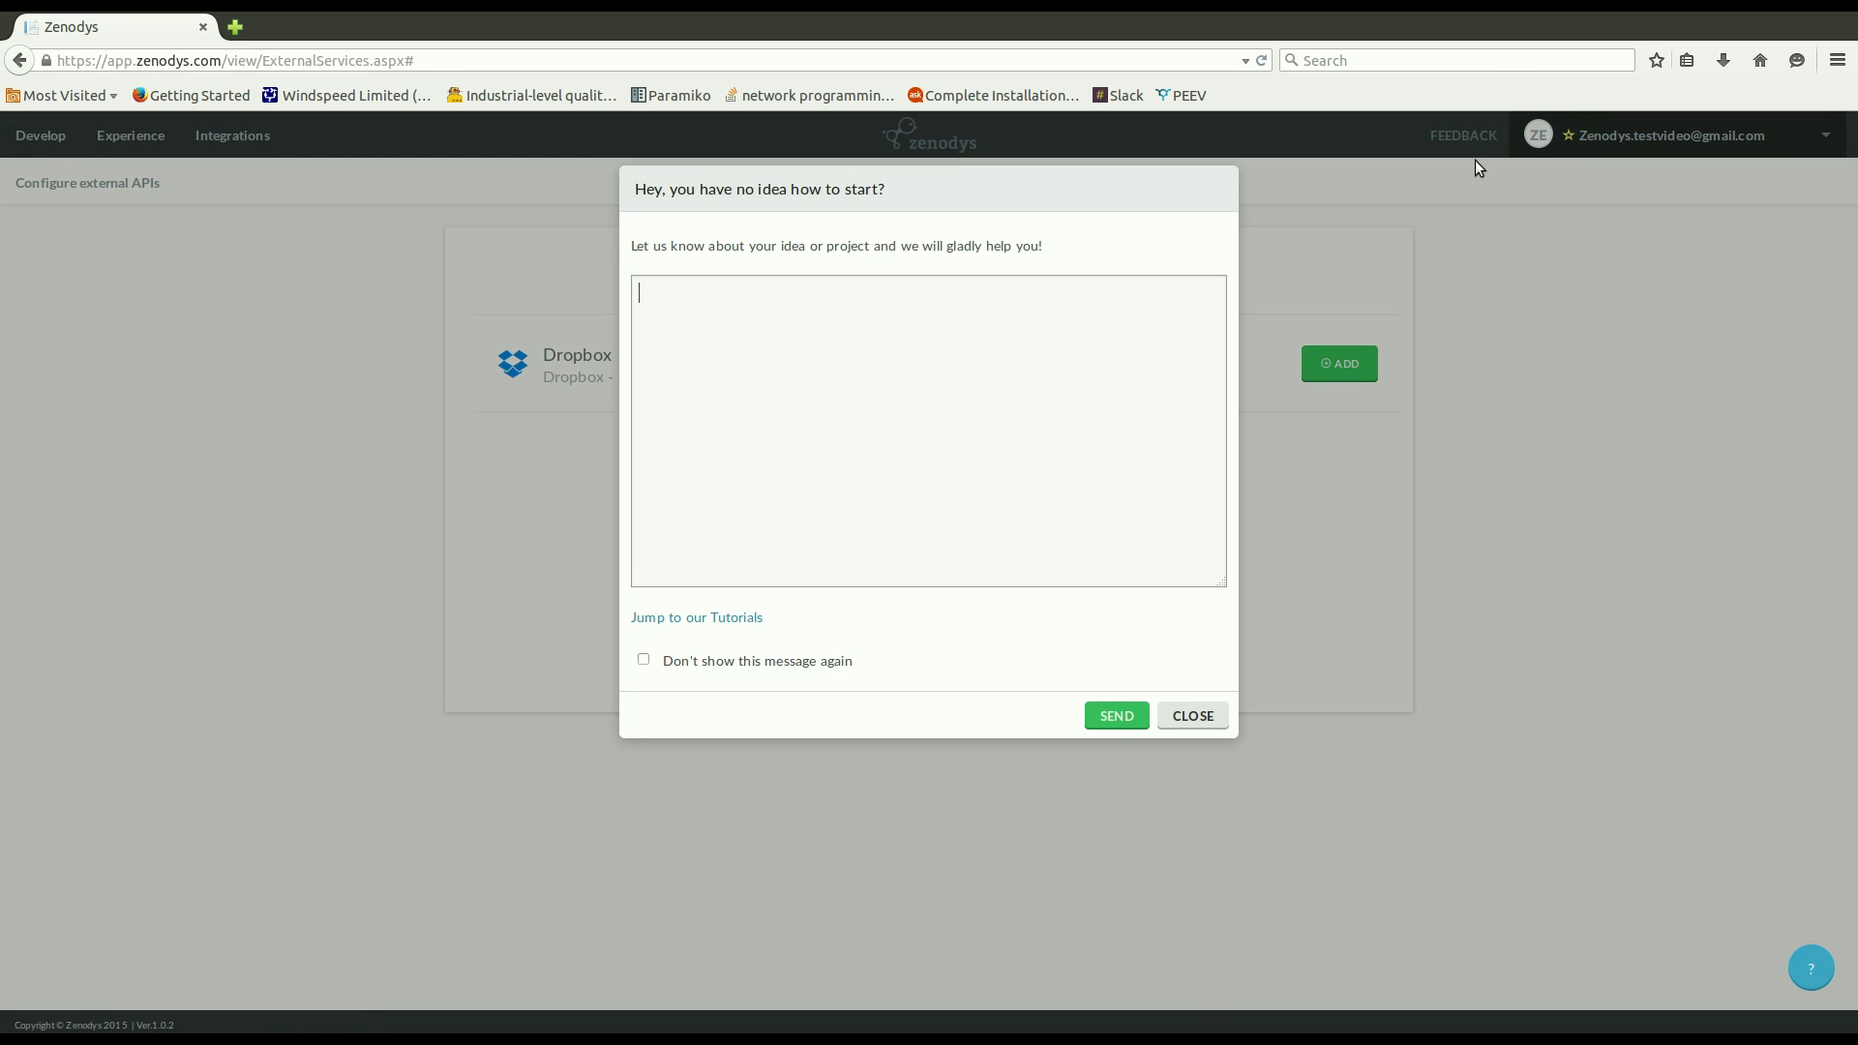